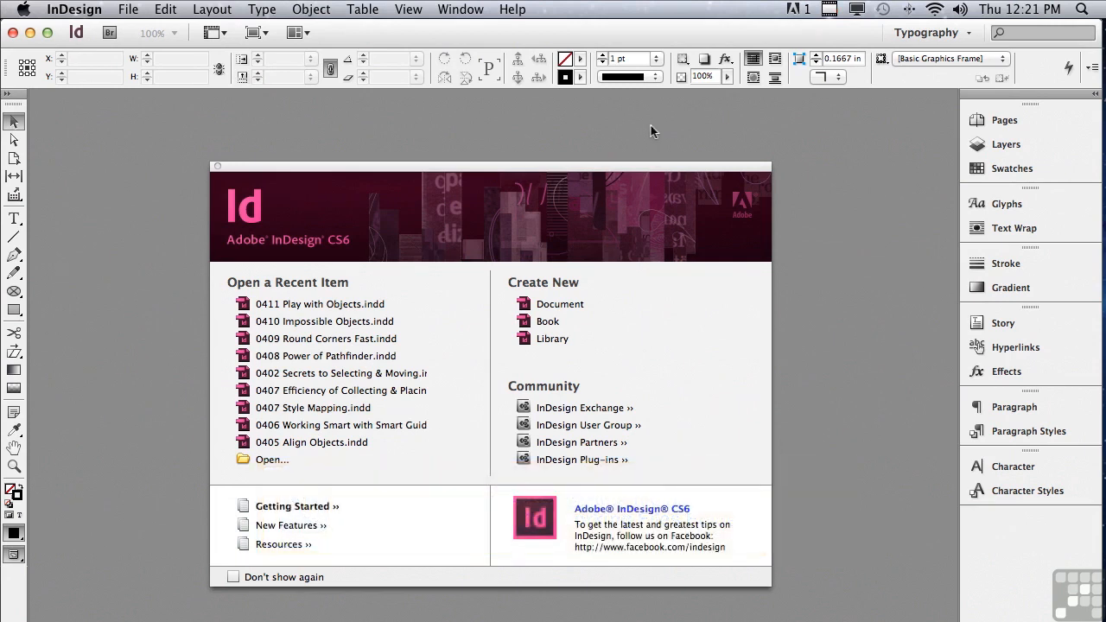
- Open the document 0411 Play with Objects.indd from the InDesign CS6 Sample Layouts folder
left_click(131, 11)
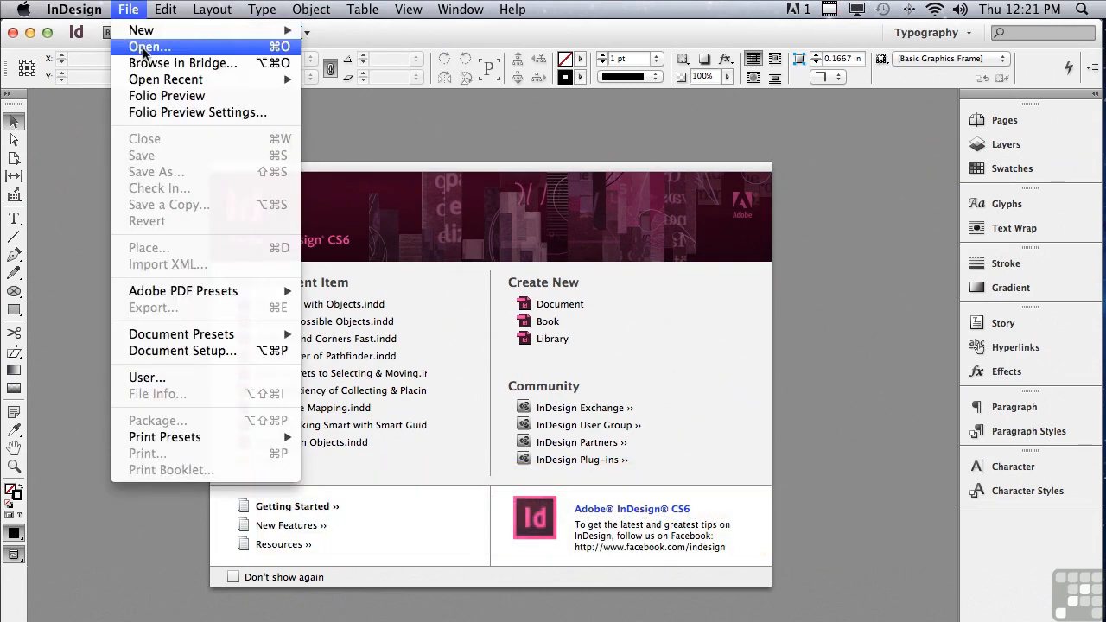
left_click(143, 46)
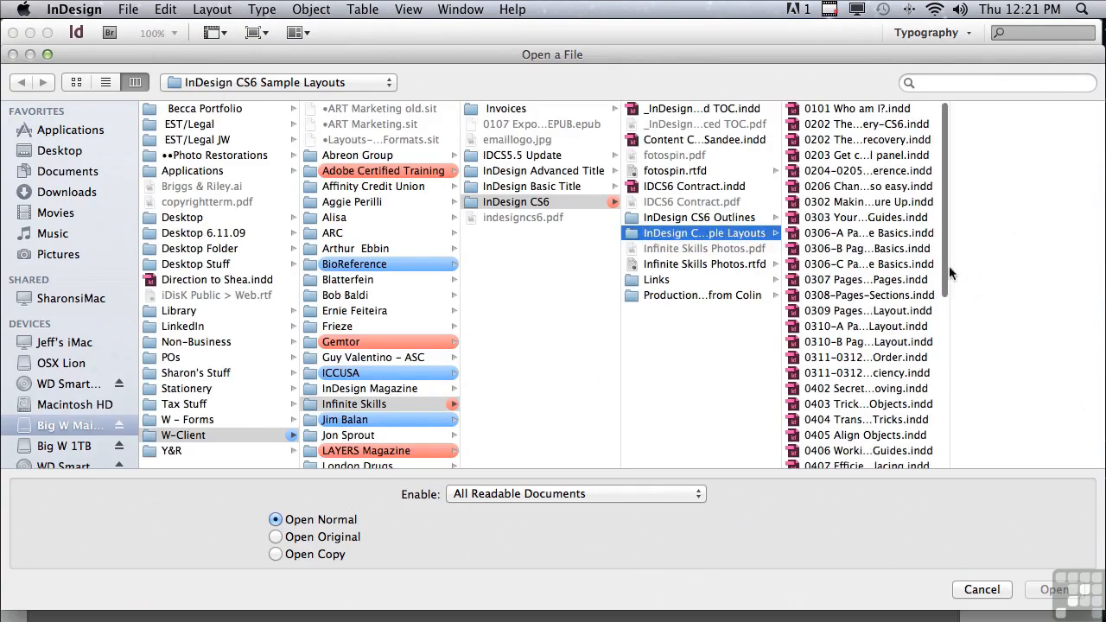
left_click_drag(942, 268, 940, 376)
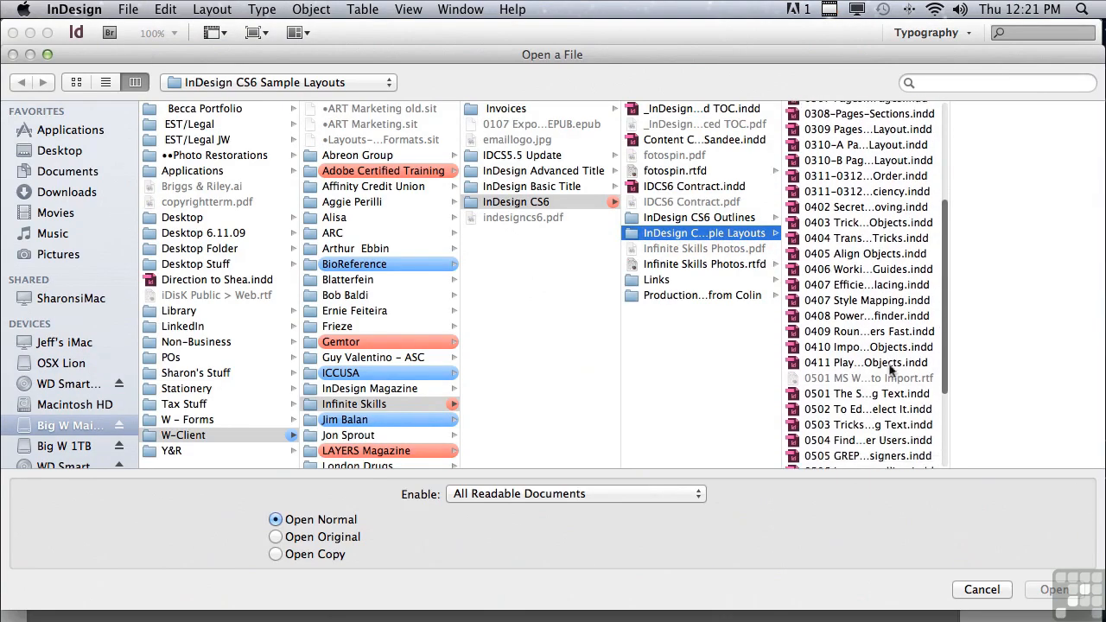
left_click(828, 363)
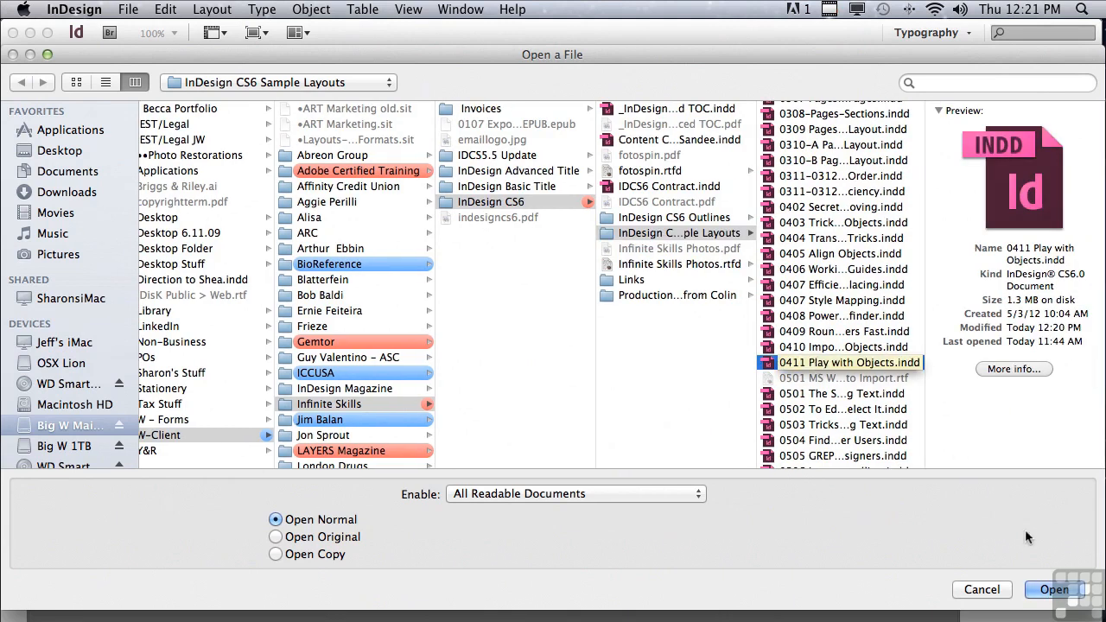
left_click(1055, 589)
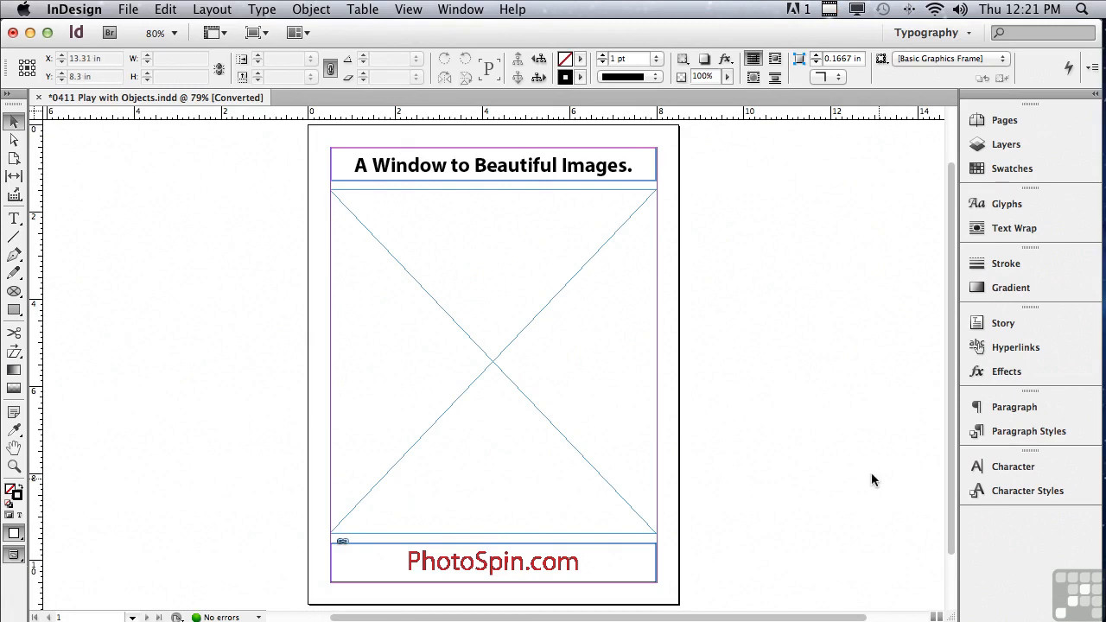
- Delete only the lower edge segment of the headline text frame, leaving the frame open at the bottom
left_click(13, 140)
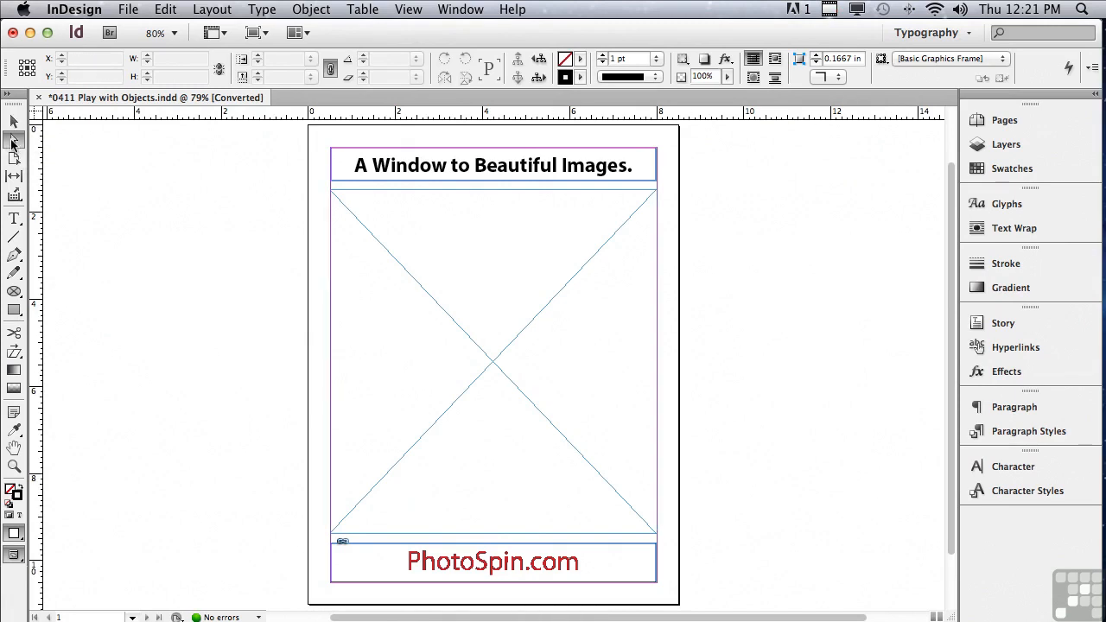
left_click(344, 183)
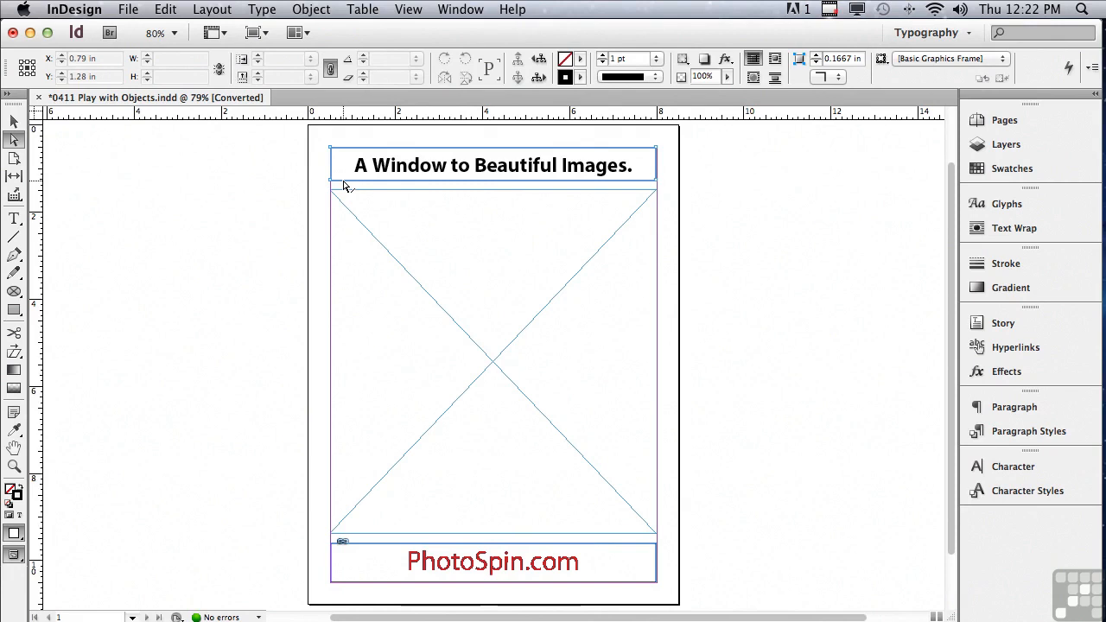
left_click(345, 181)
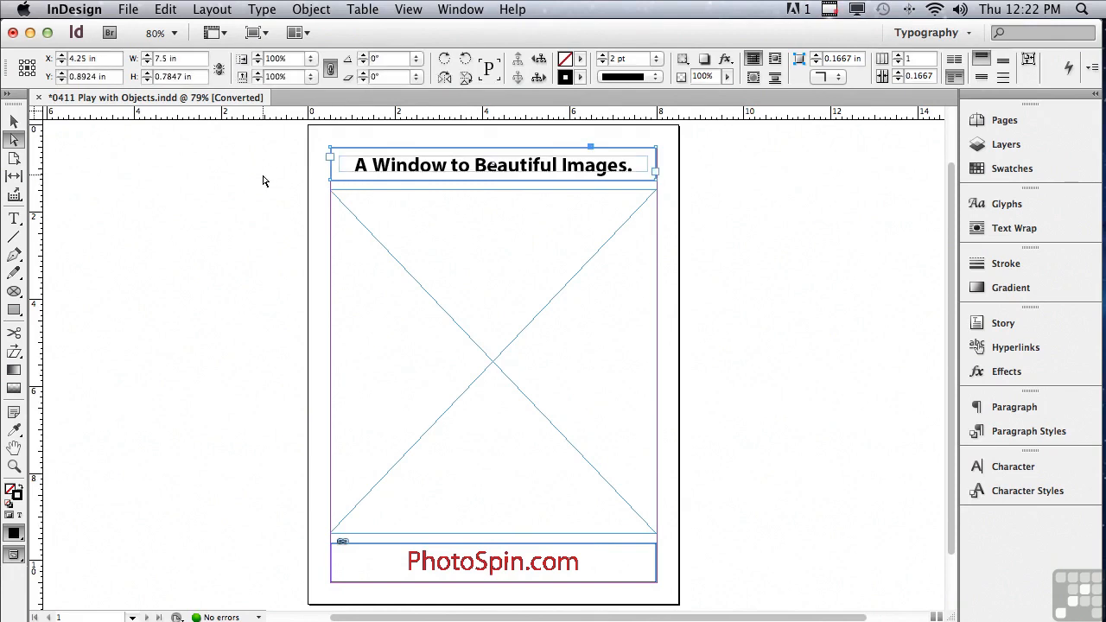
key("super+alt+c")
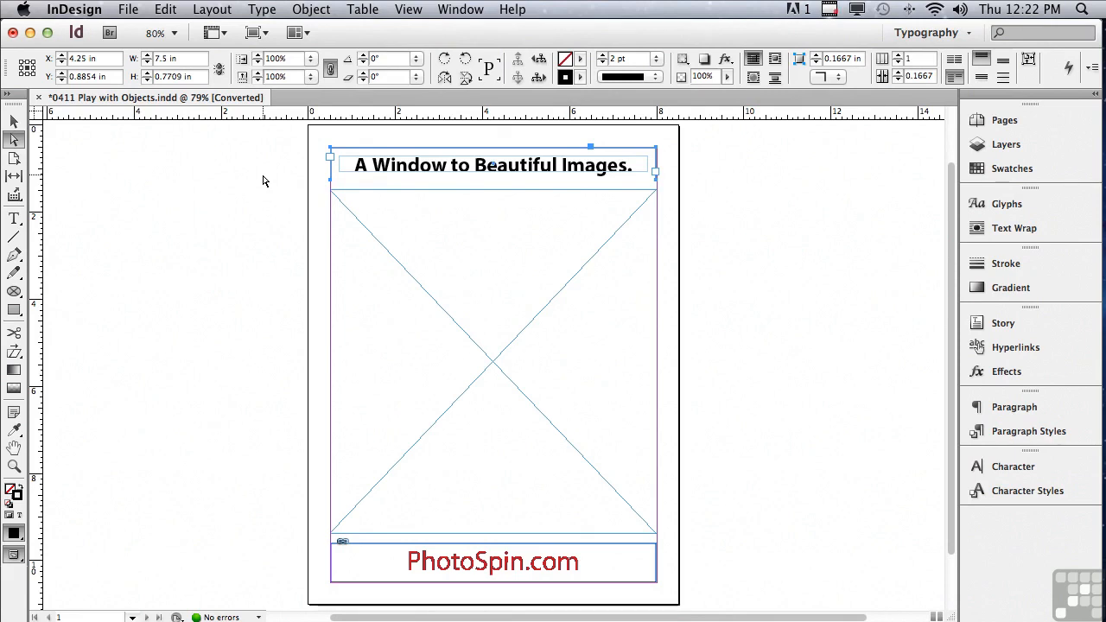
- Apply Rounded corners with a size of 0.375 in to the headline text frame
left_click(309, 10)
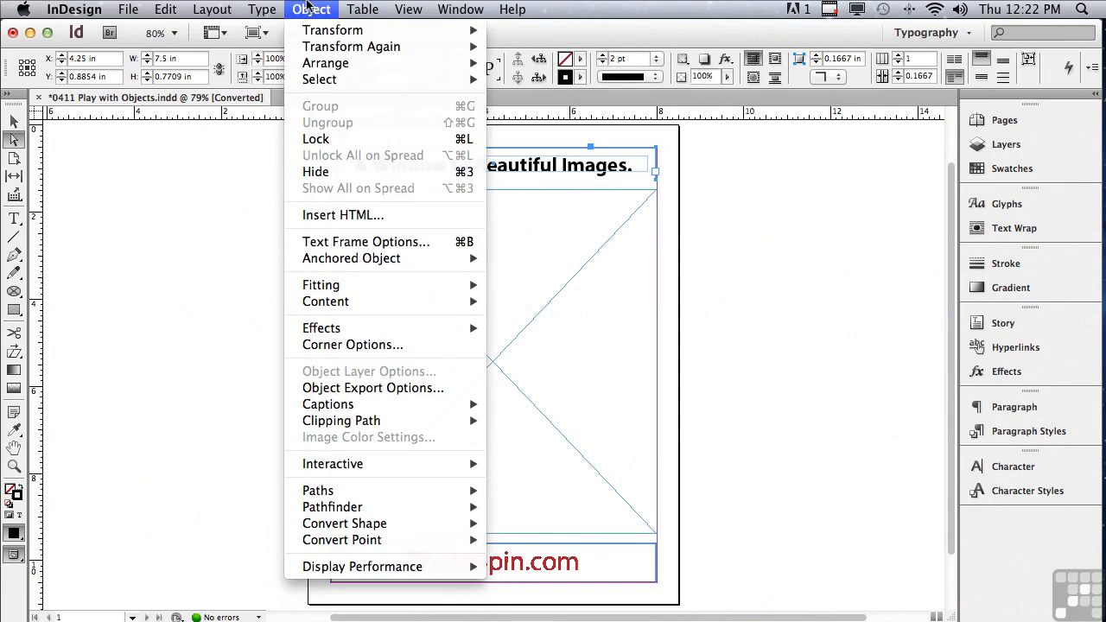
left_click(358, 346)
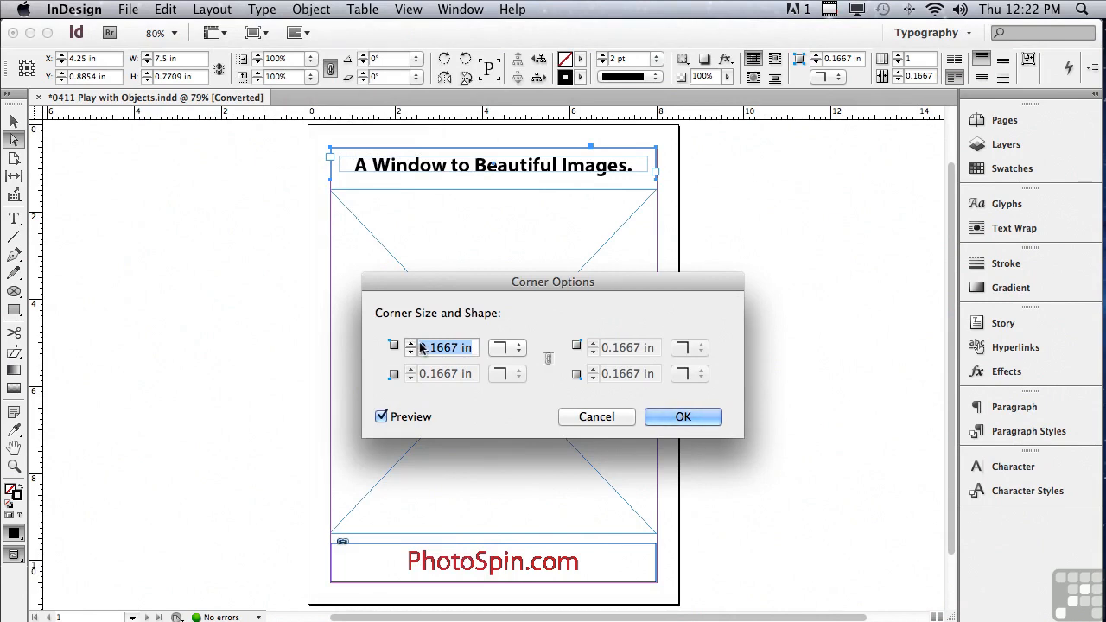
left_click(503, 347)
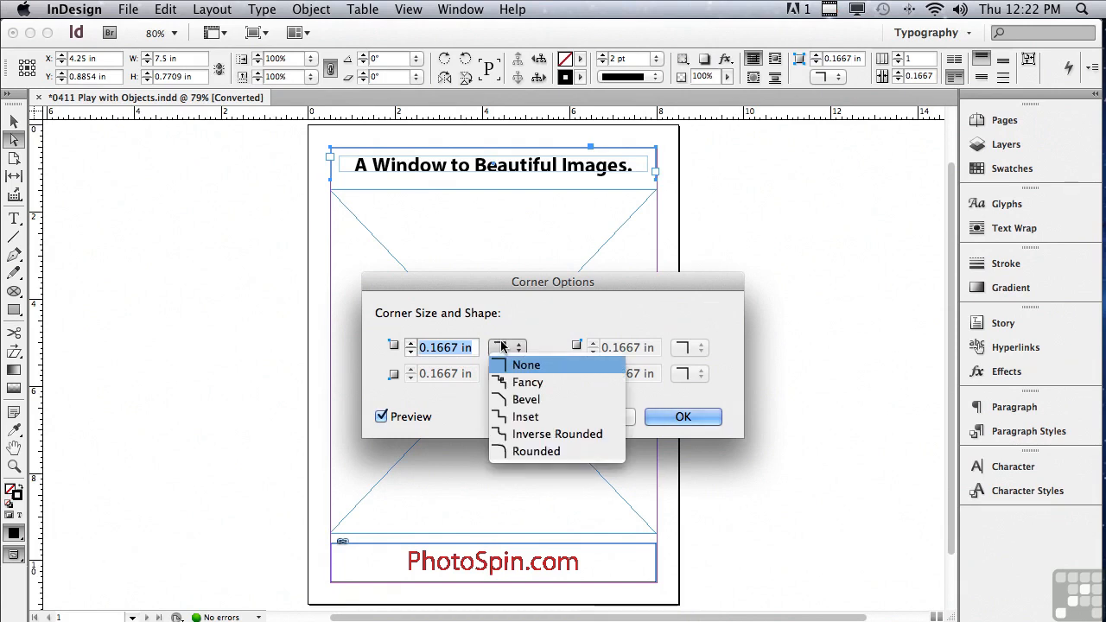
left_click(524, 451)
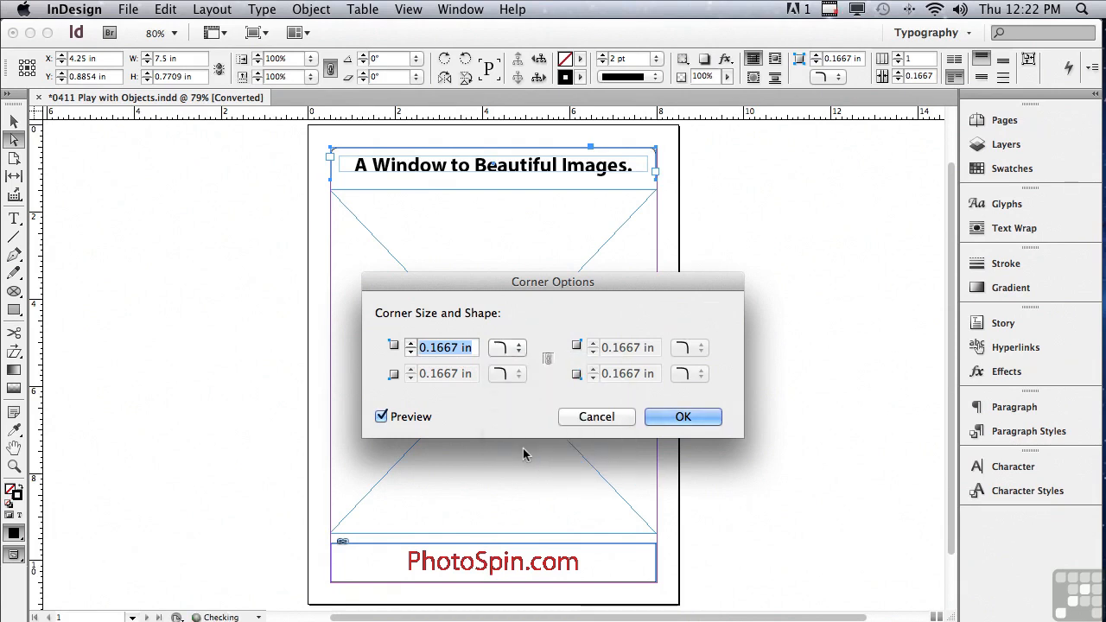
left_click(412, 343)
left_click(411, 343)
left_click(411, 343)
left_click(411, 343)
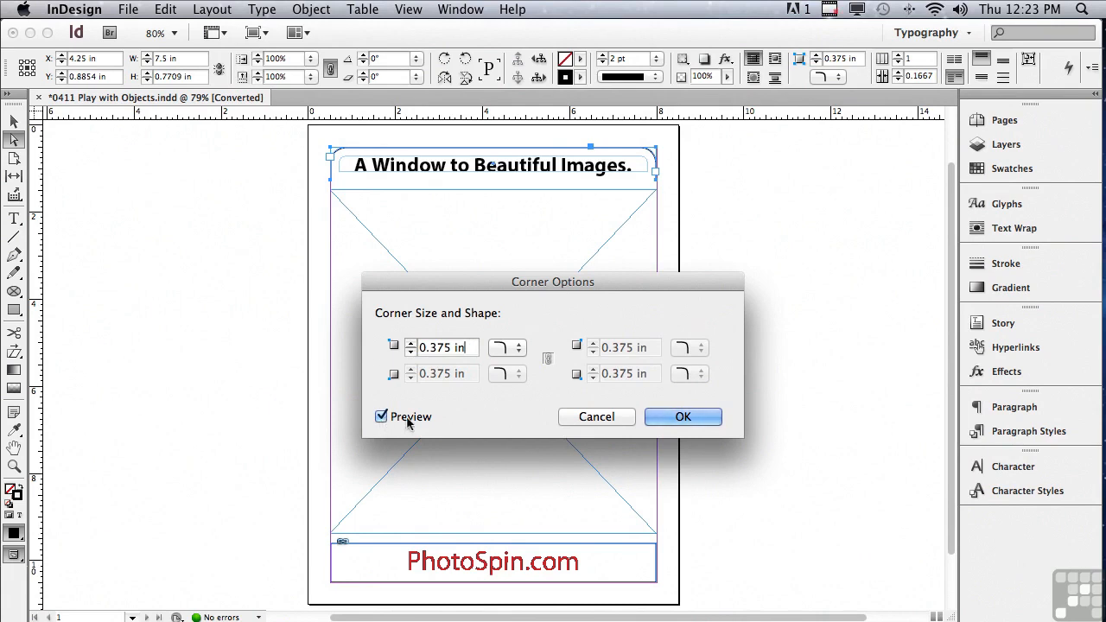
left_click(657, 418)
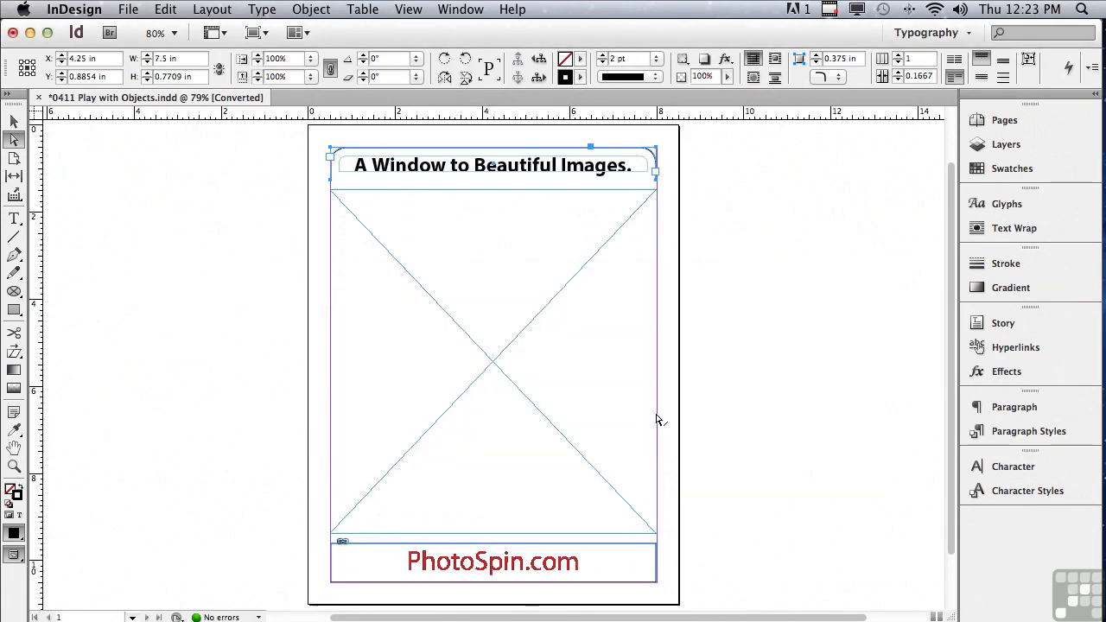
- Delete only the upper edge segment of the frame around the PhotoSpin.com logo
left_click(436, 564)
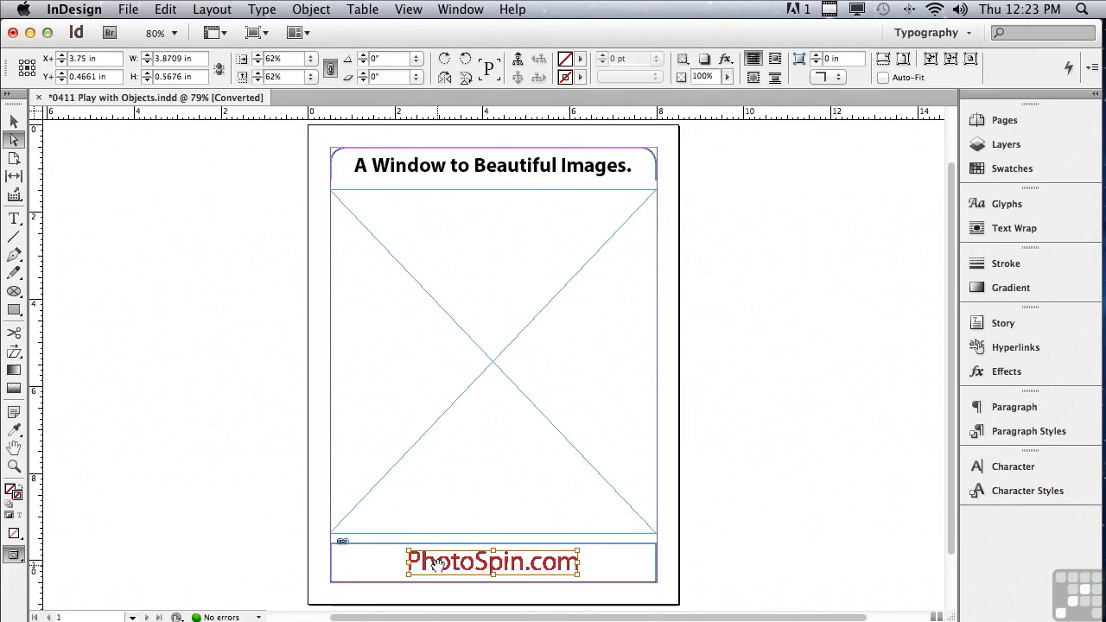
left_click(274, 492)
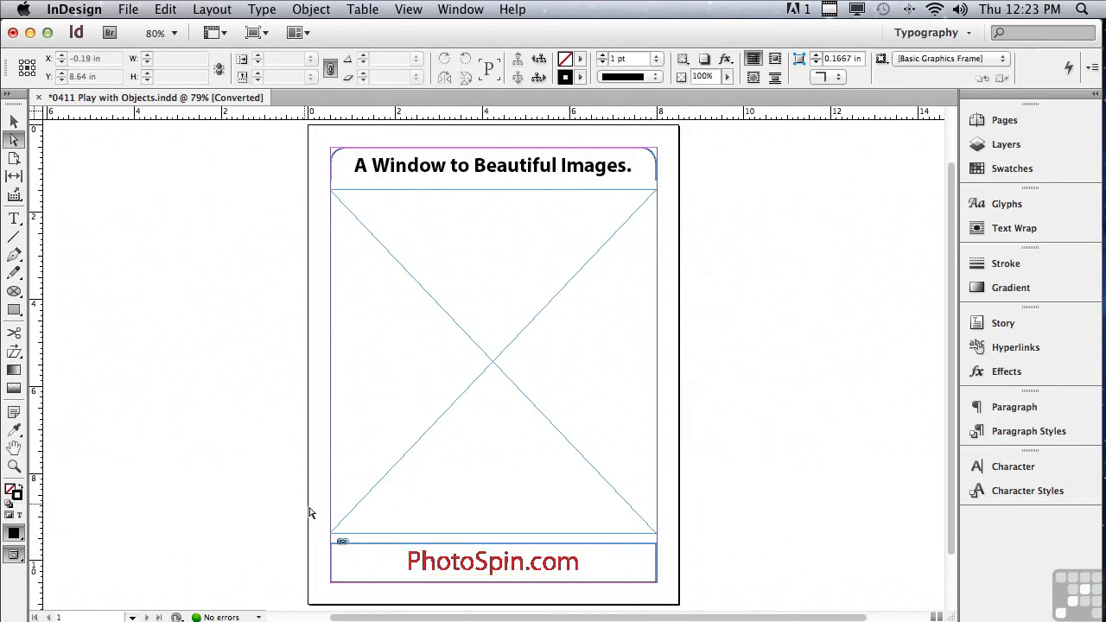
left_click(364, 545)
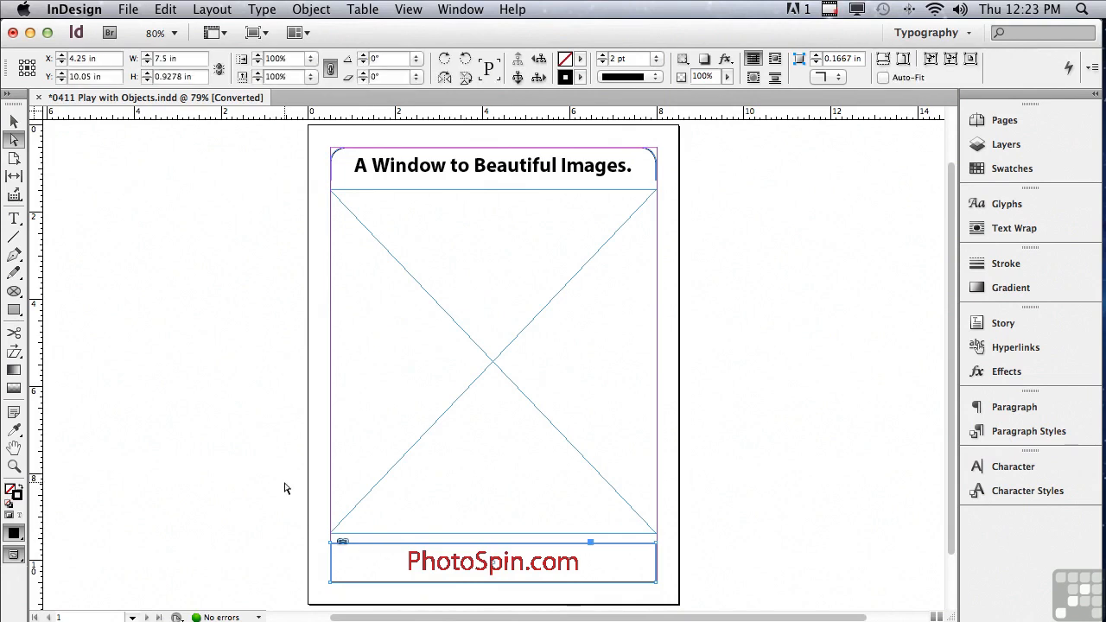
key("Delete")
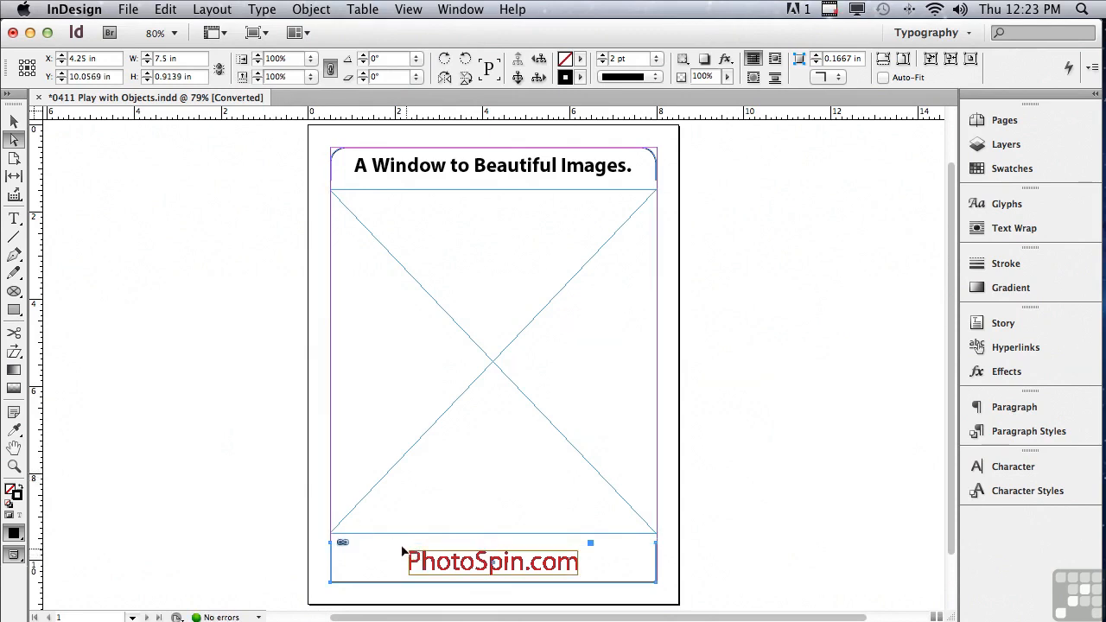
- Apply Rounded corners with a size of 0.375 in to the PhotoSpin.com logo frame
left_click(300, 9)
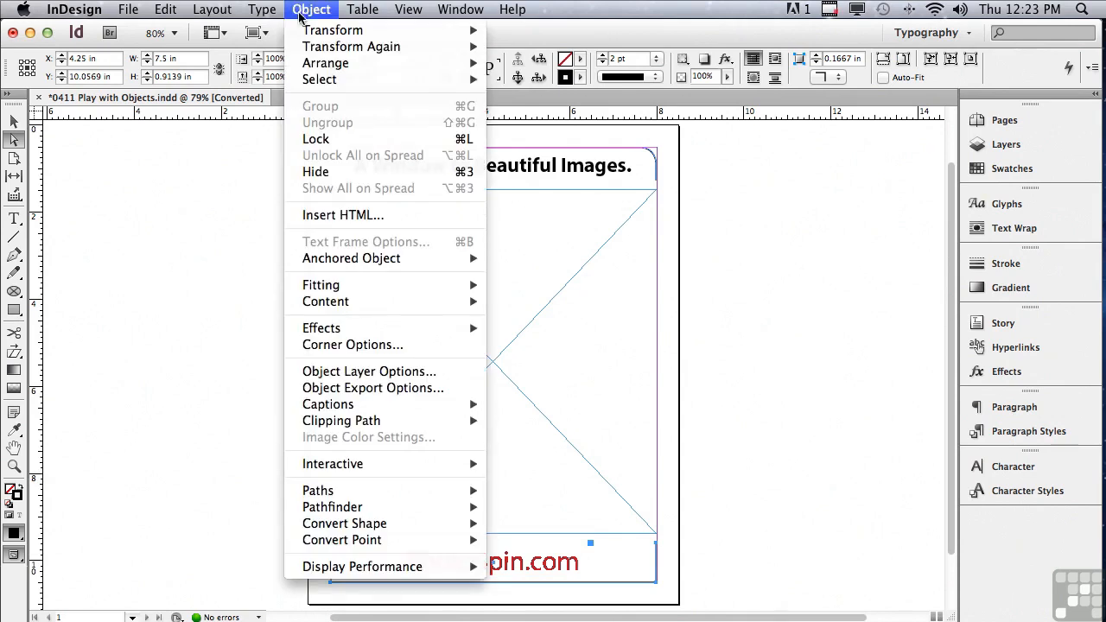
left_click(329, 345)
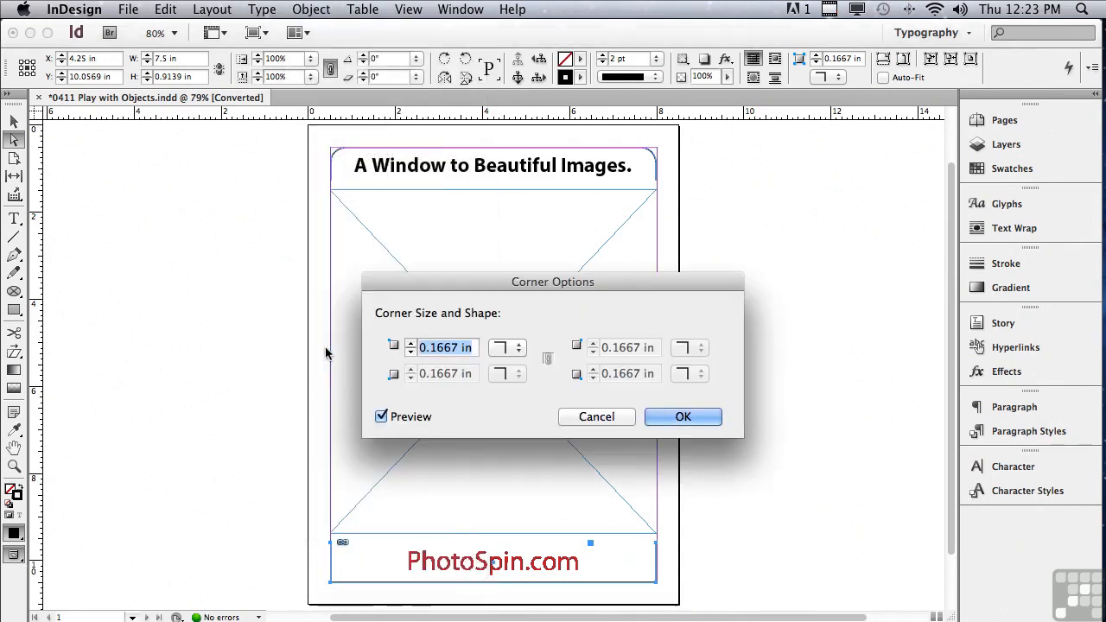
left_click(503, 348)
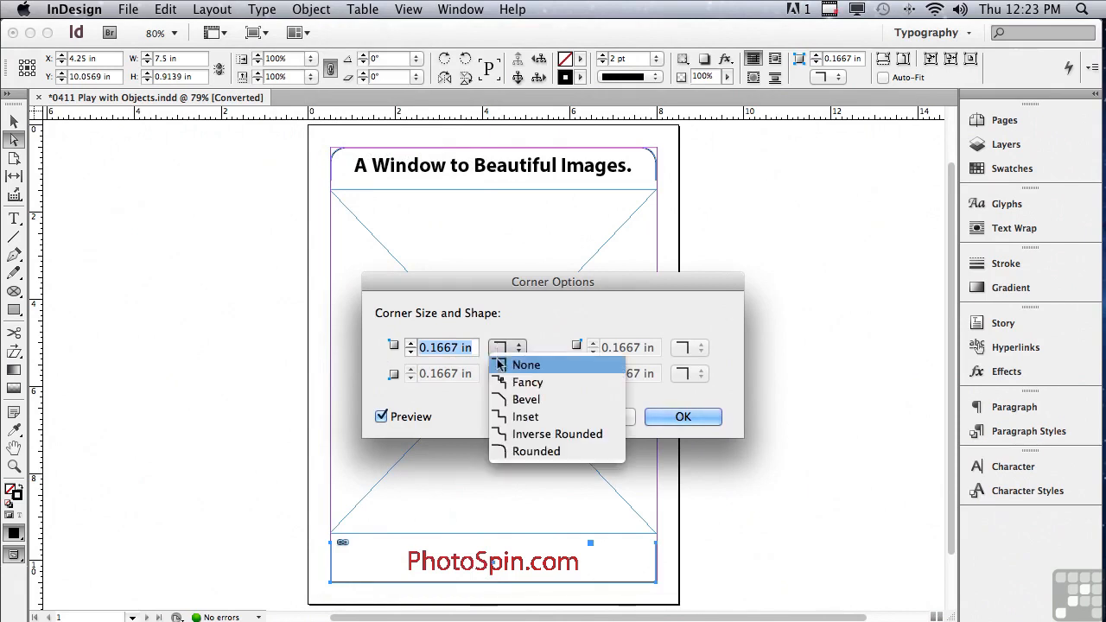
left_click(499, 452)
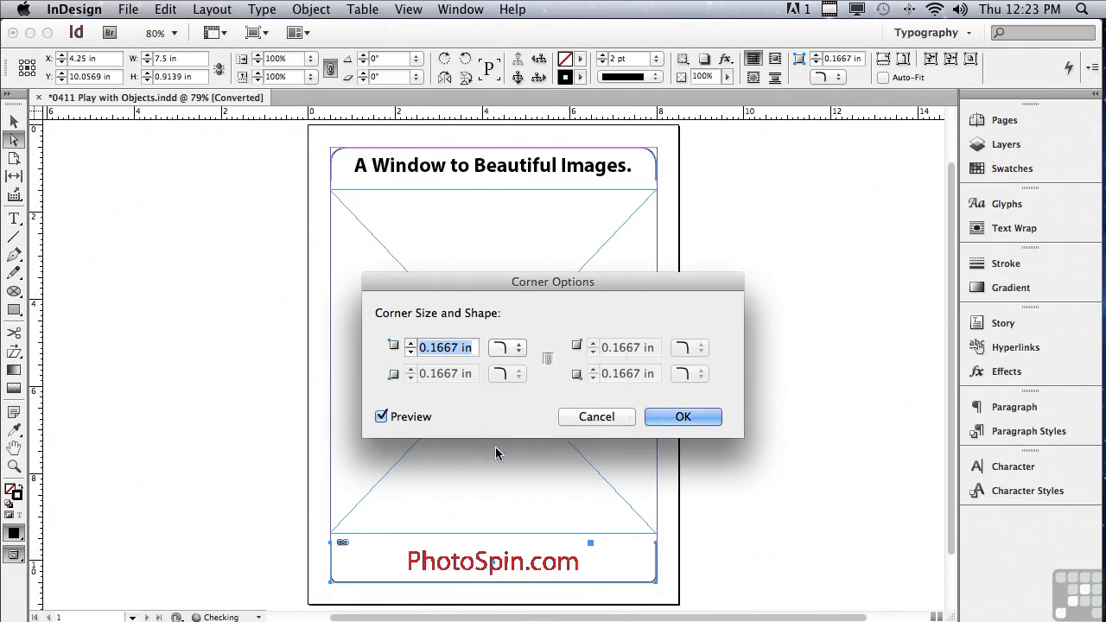
left_click(410, 344)
left_click(410, 344)
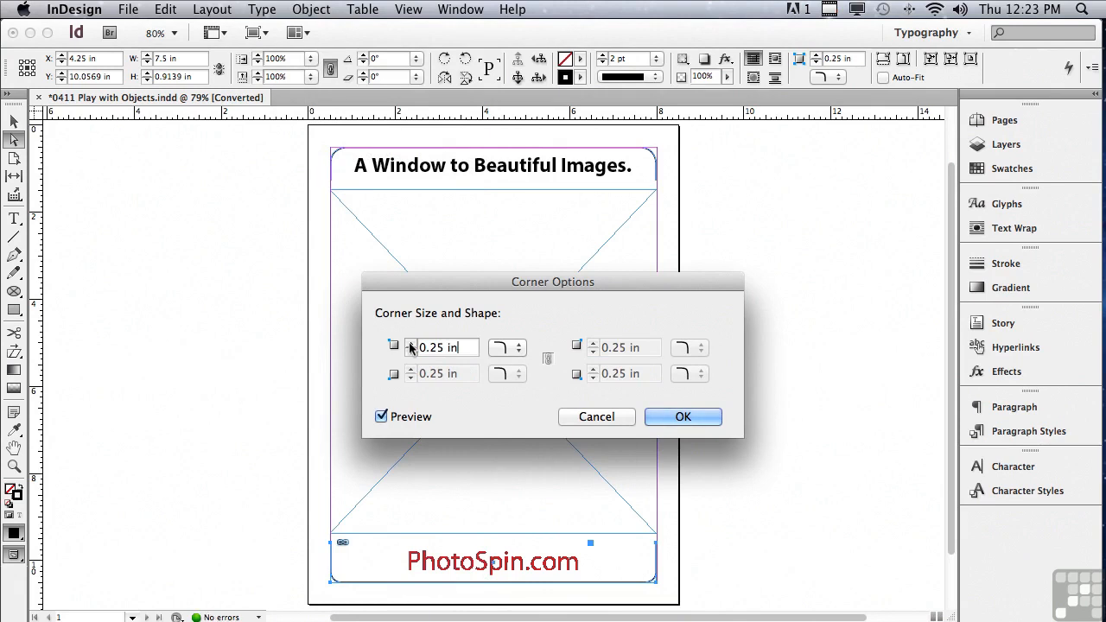
left_click(410, 344)
left_click(411, 344)
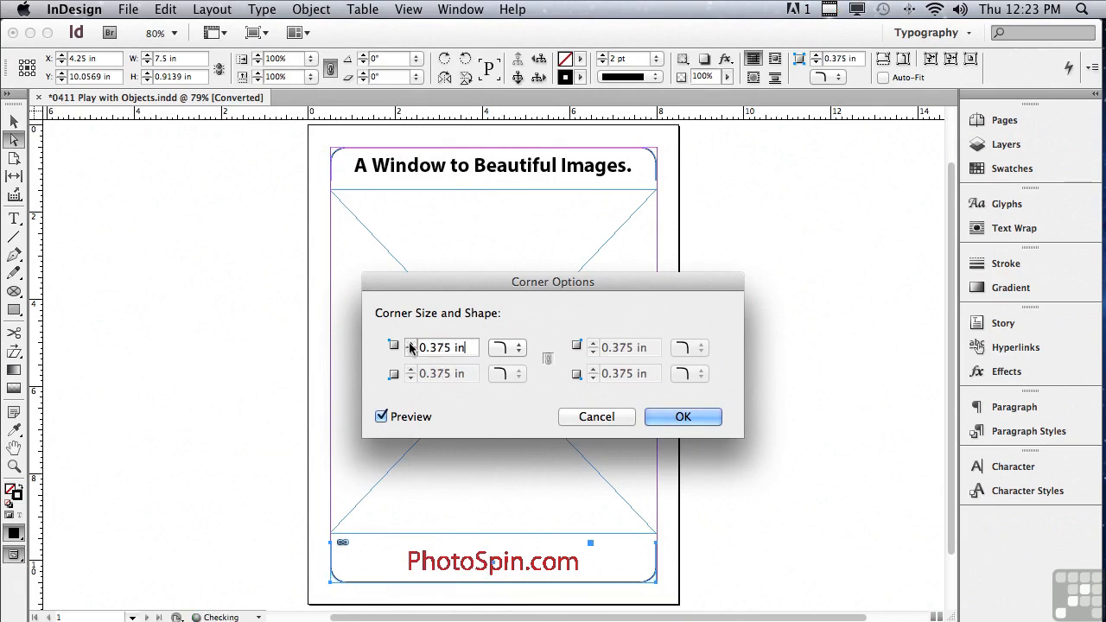
left_click(650, 416)
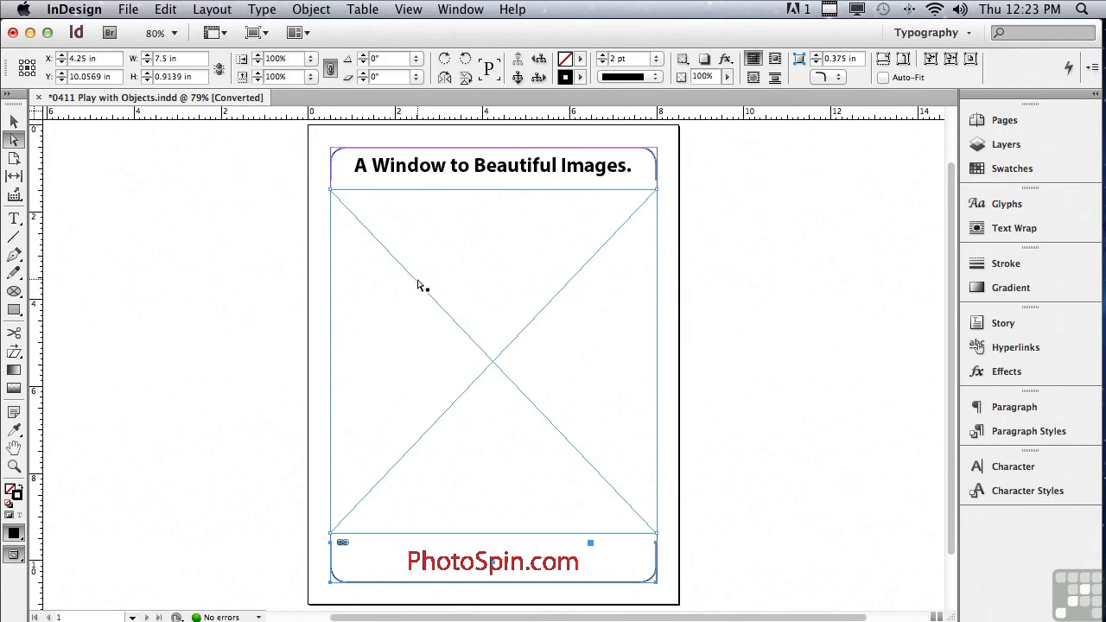
- Select the large empty graphic frame in the middle of the page and run the MakeGrid.jsx script on it
left_click(414, 305)
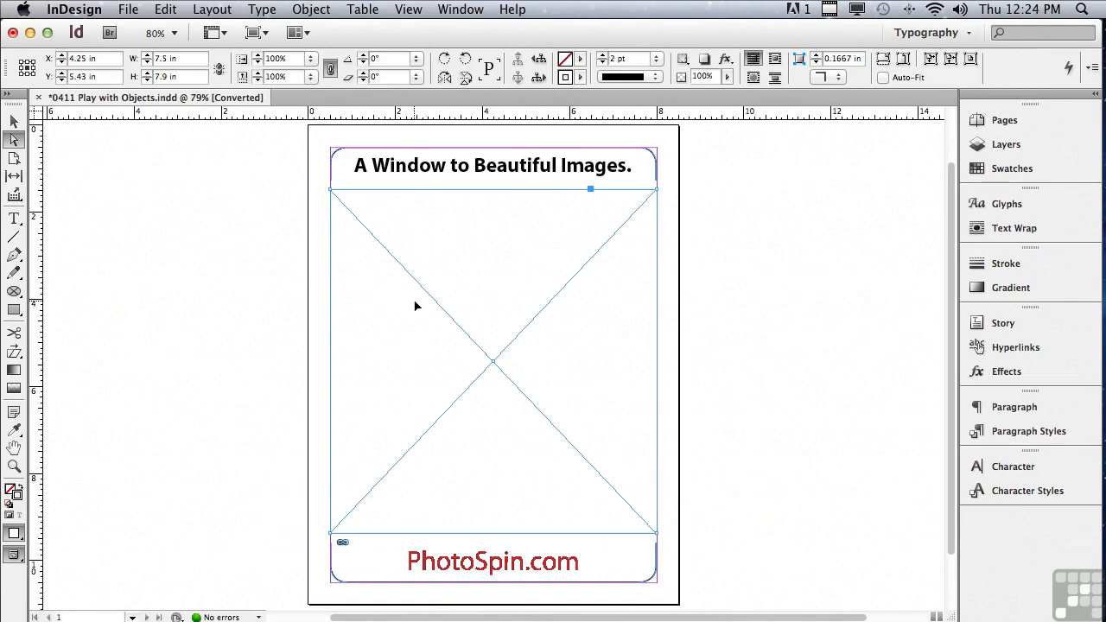
left_click(451, 7)
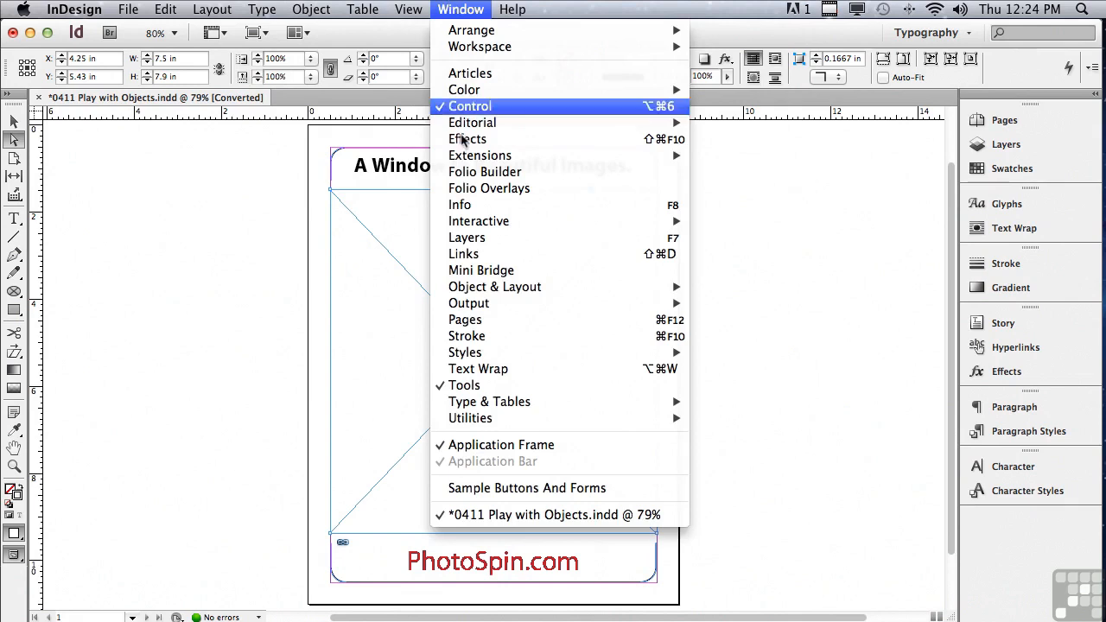
mouse_move(500, 422)
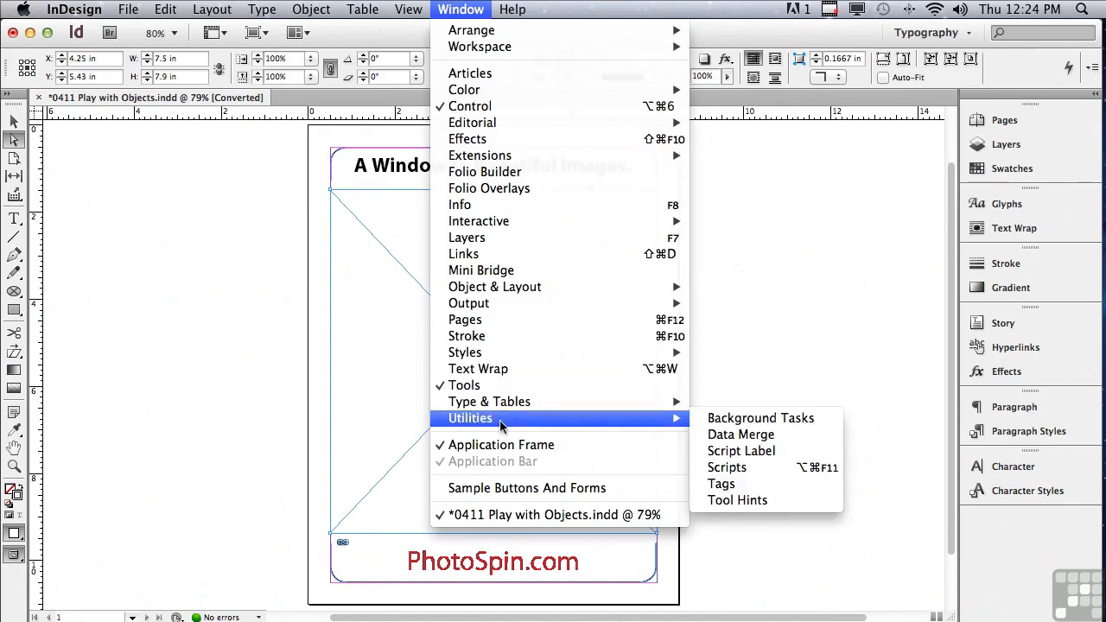
left_click(723, 467)
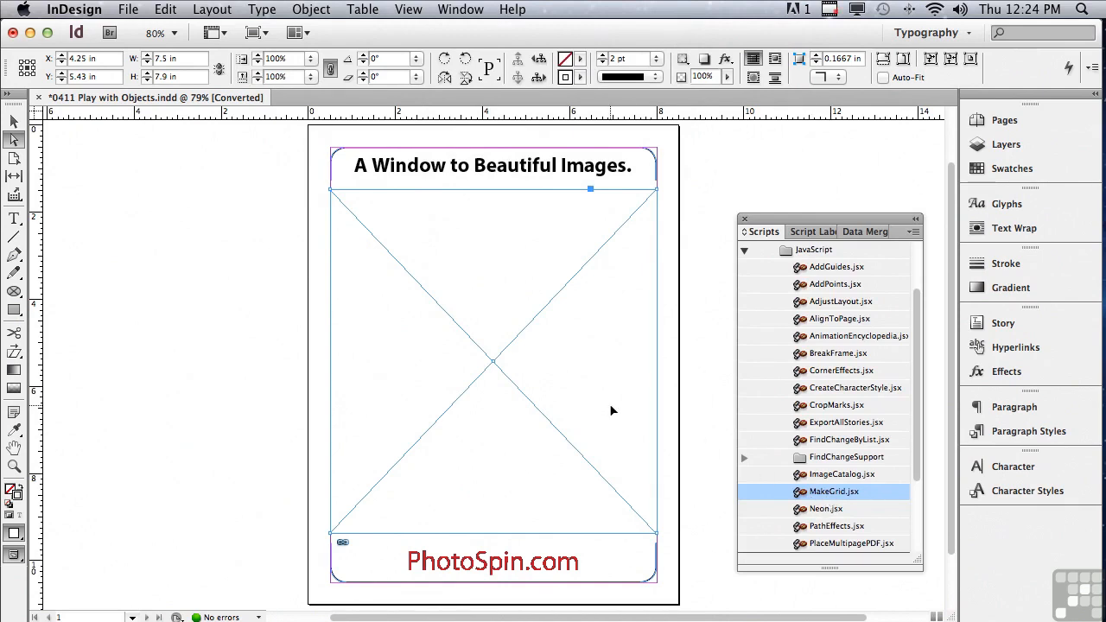
double_click(827, 492)
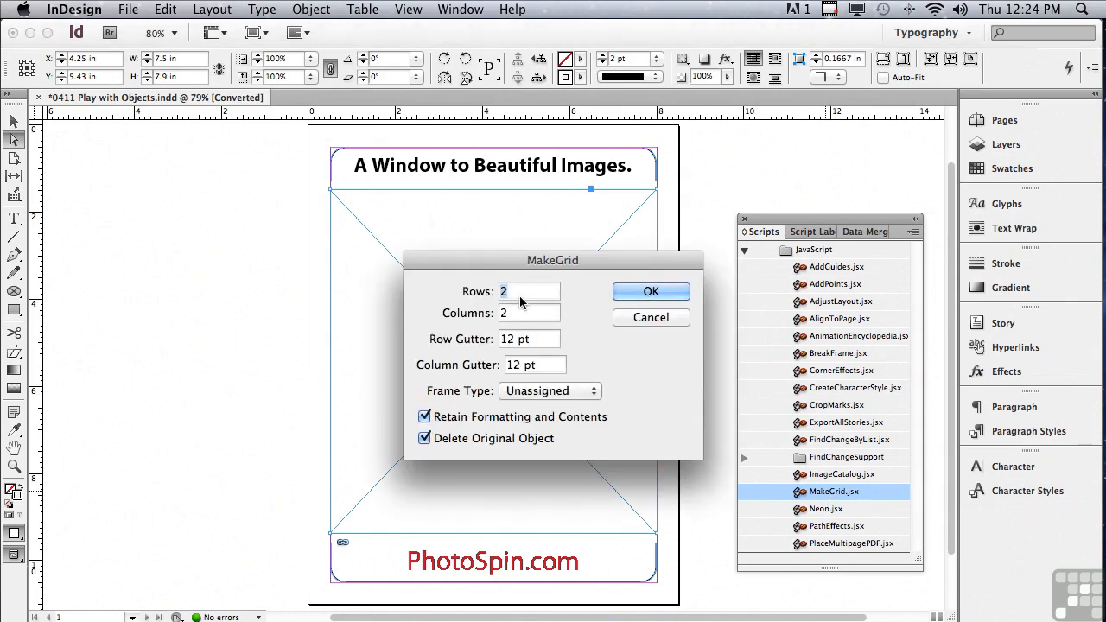
- Split the selected frame into a grid of 3 rows and 3 columns with the Graphic frame type
type("3")
key("Tab")
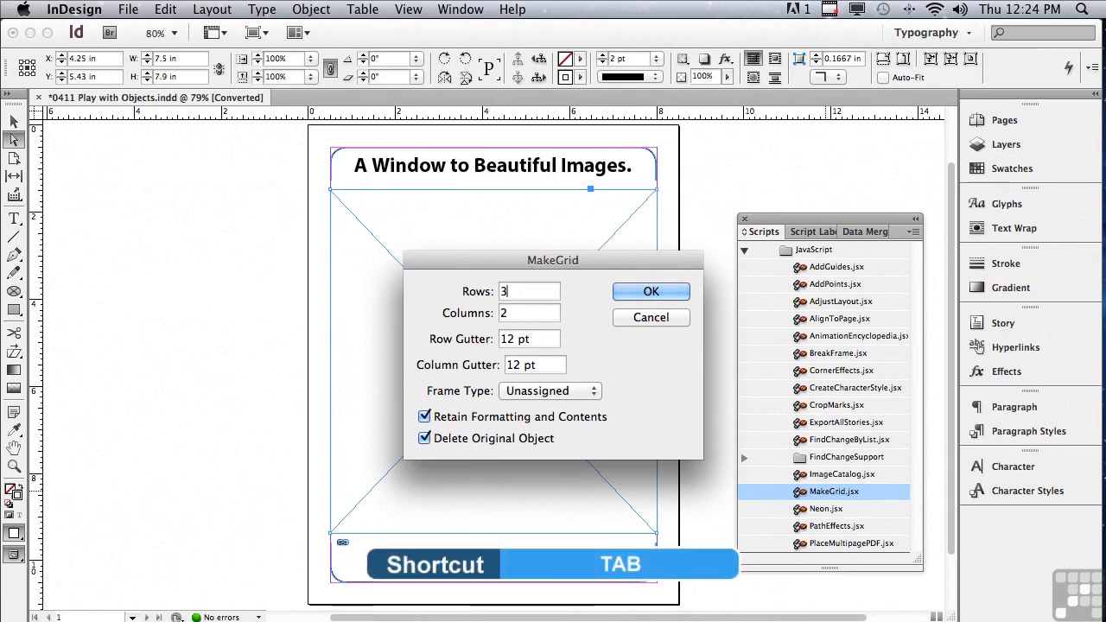
key("Tab")
type("3")
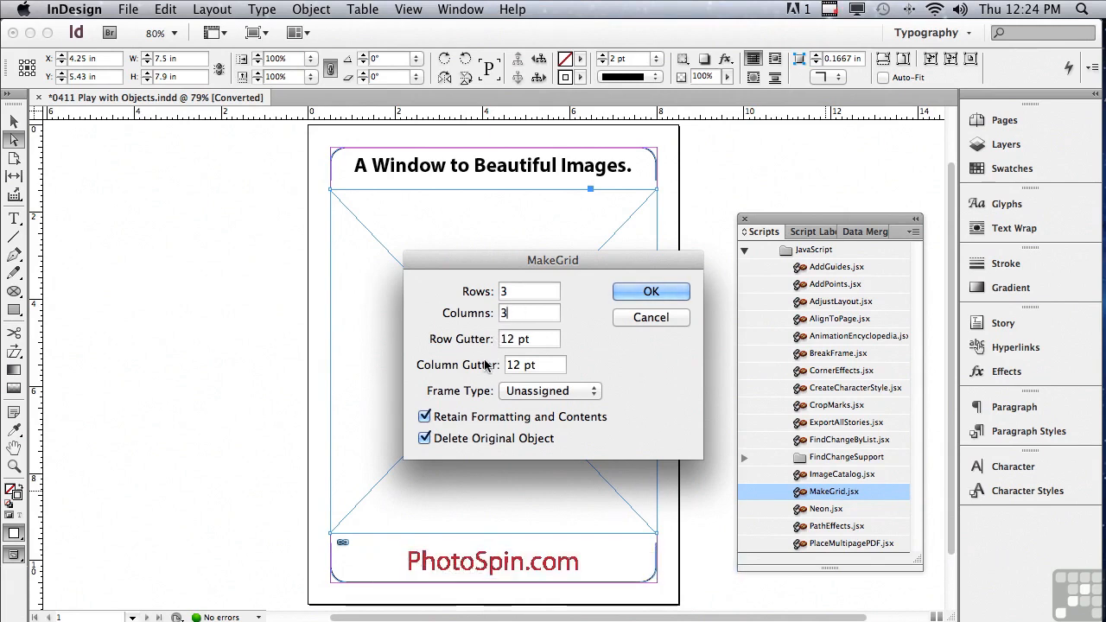
left_click(522, 392)
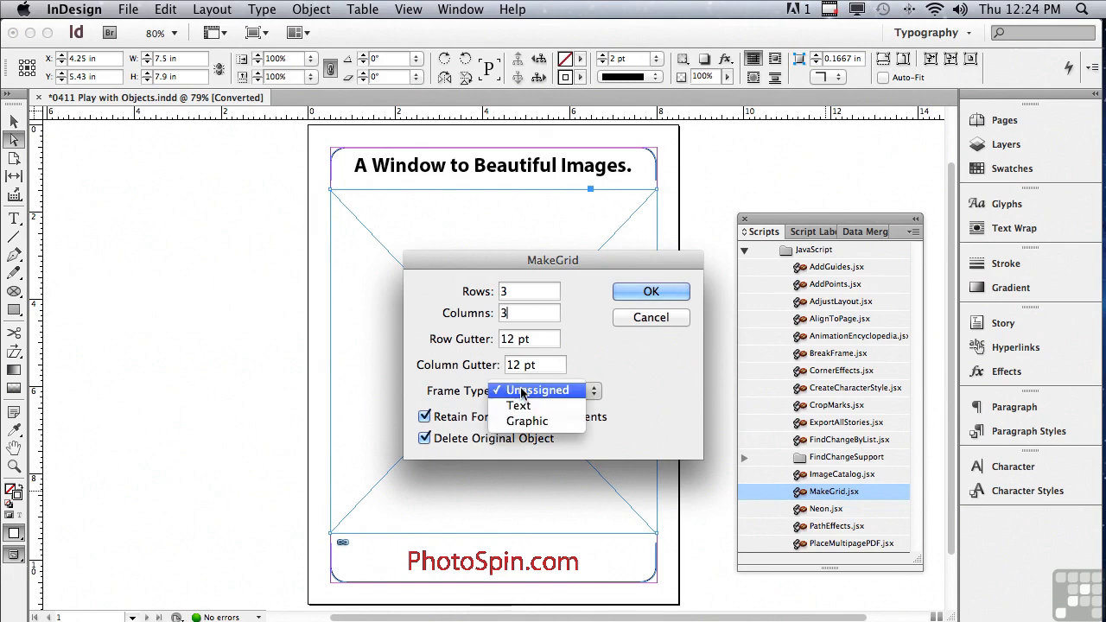
left_click(527, 421)
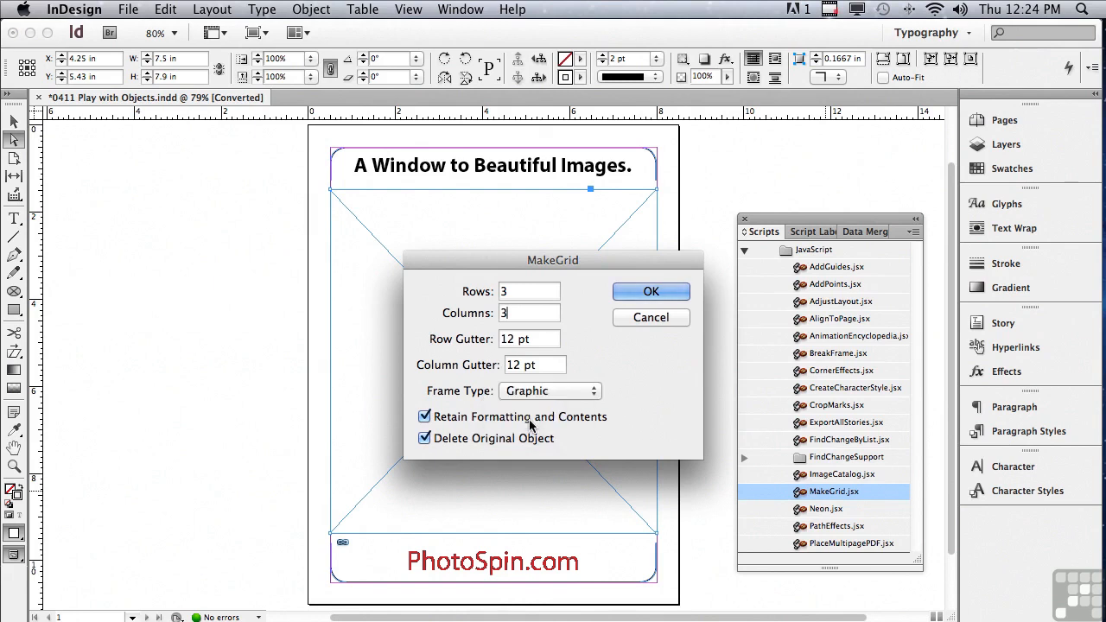
left_click(650, 292)
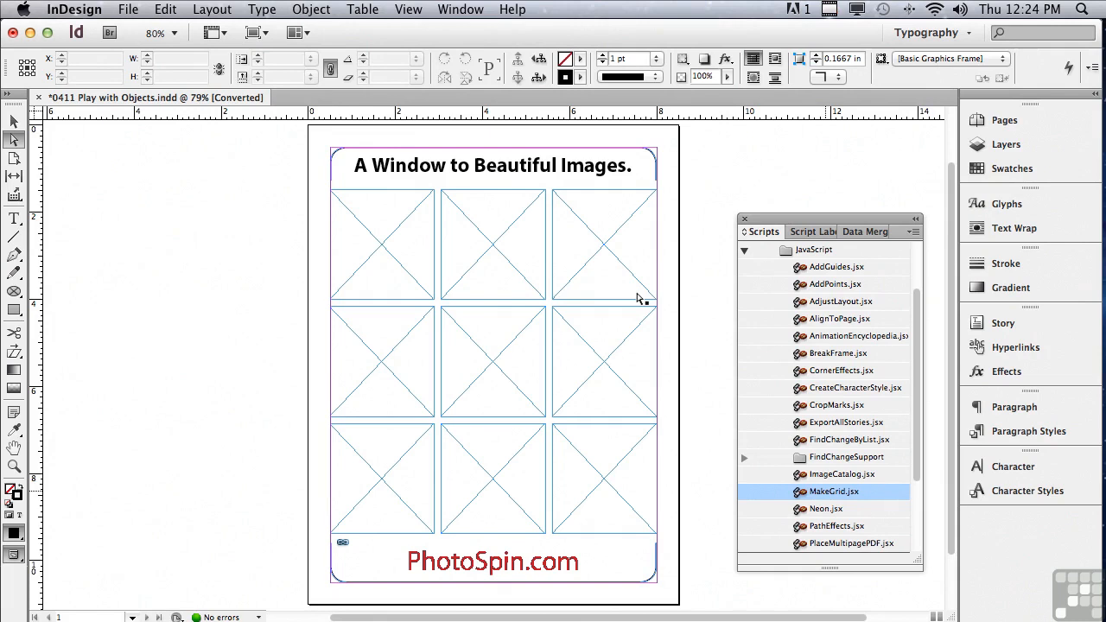
- Select all nine grid frames and combine them into a single compound path
left_click(18, 122)
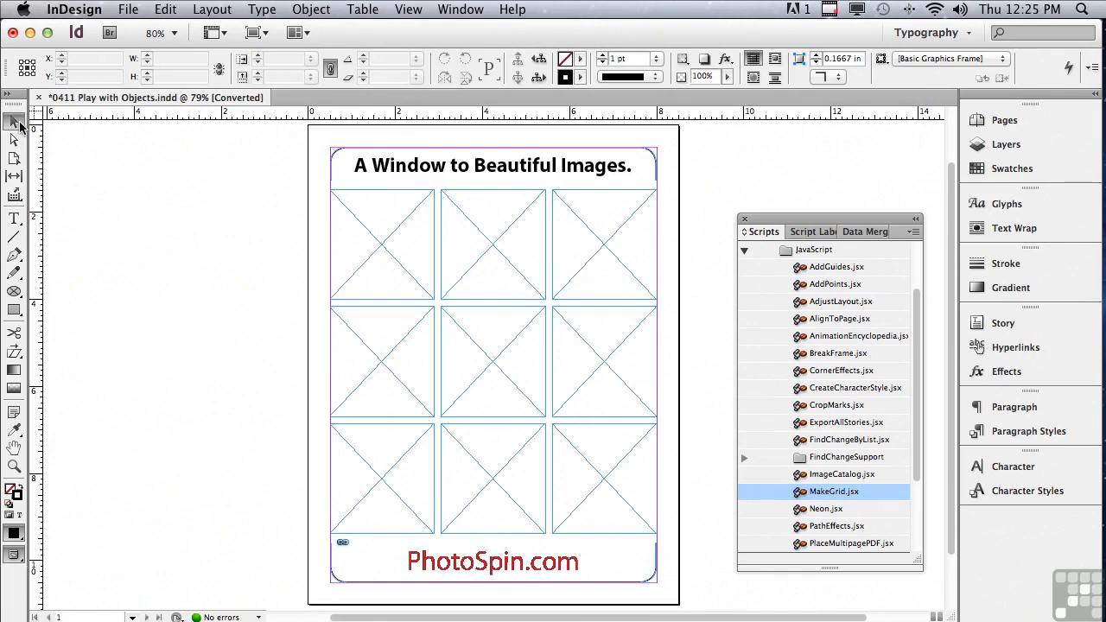
left_click_drag(223, 219, 610, 439)
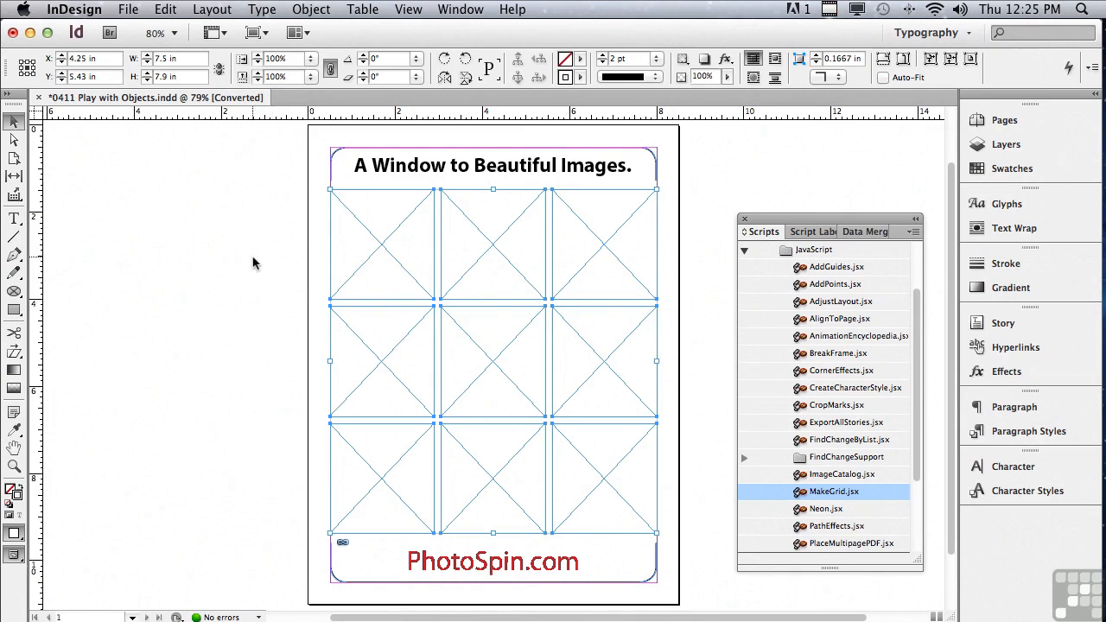
left_click(309, 9)
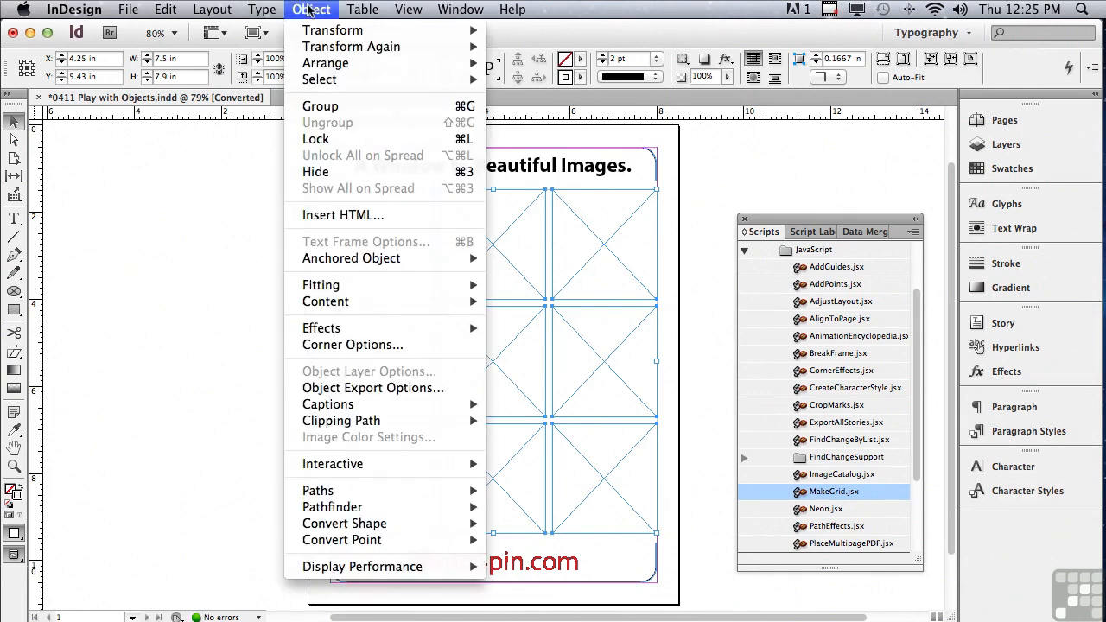
mouse_move(346, 494)
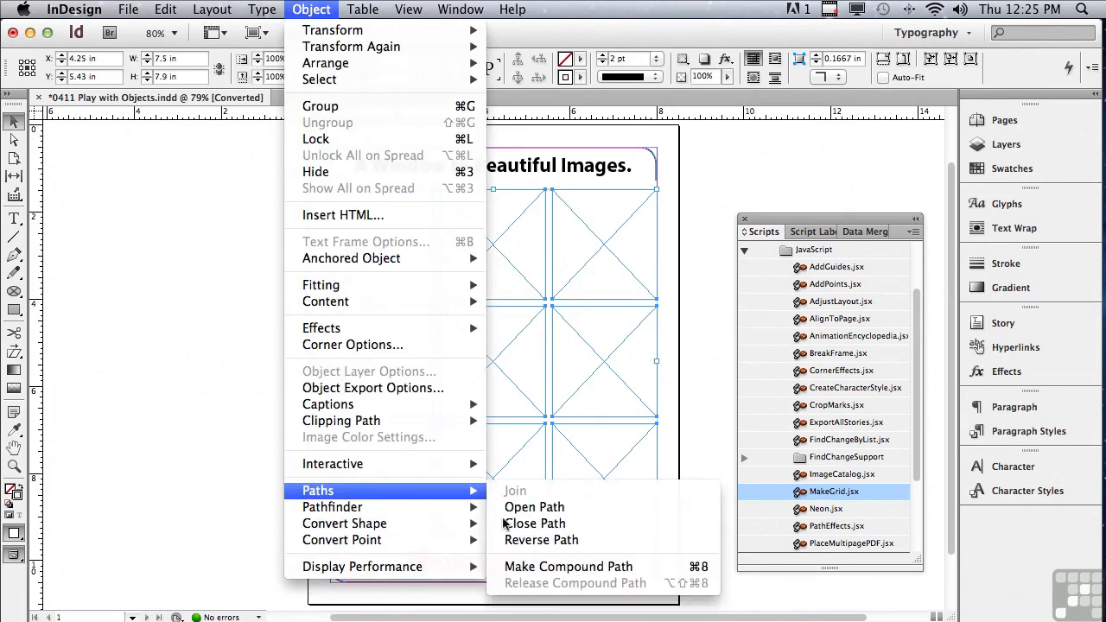
left_click(550, 566)
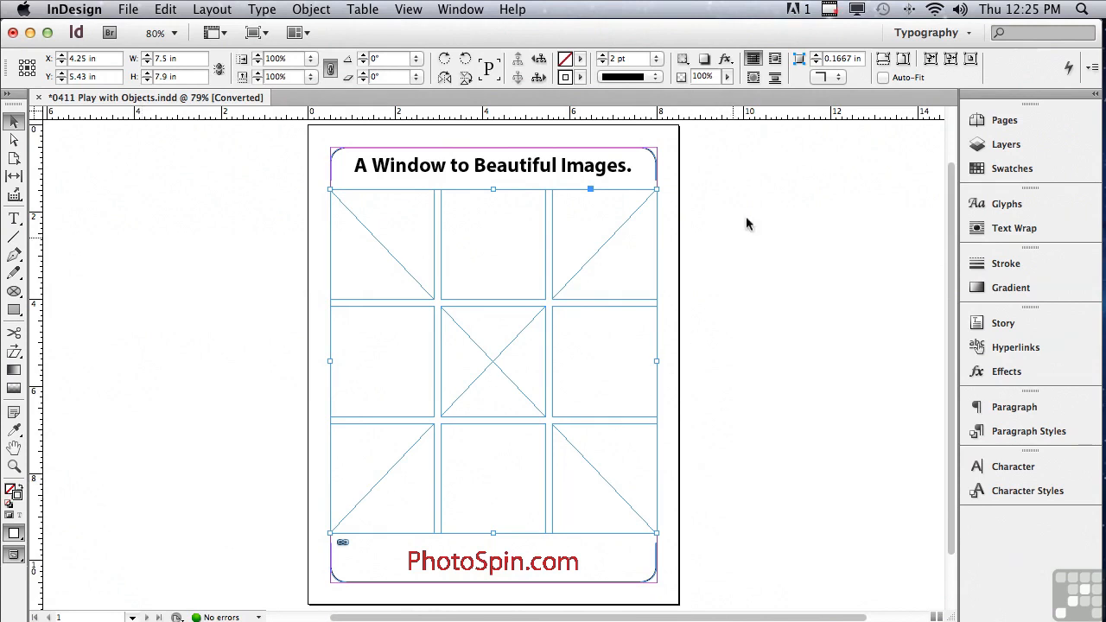
- Place the mountain lake photo 201_27212 from Mini Bridge into the compound grid frame and shift the picture leftward inside it
left_click(461, 11)
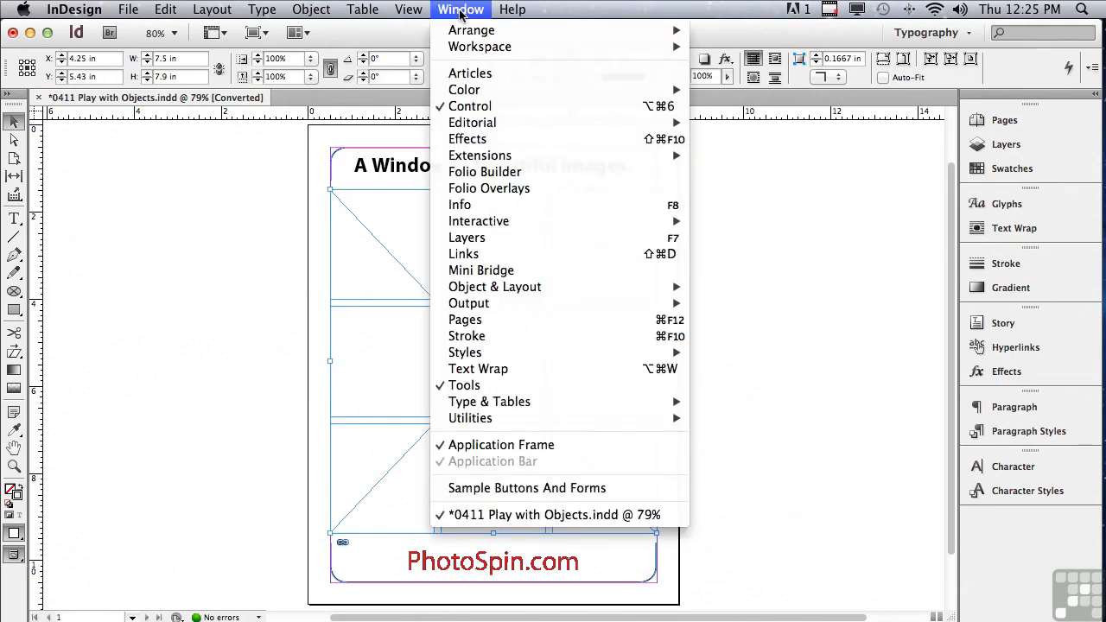
left_click(475, 273)
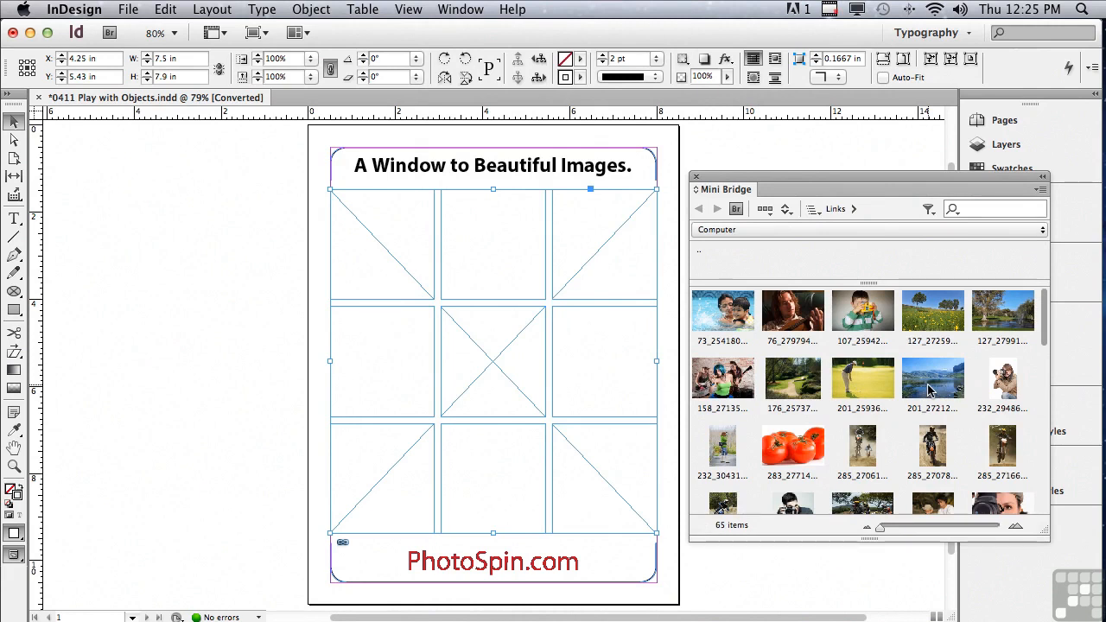
left_click_drag(930, 391, 506, 363)
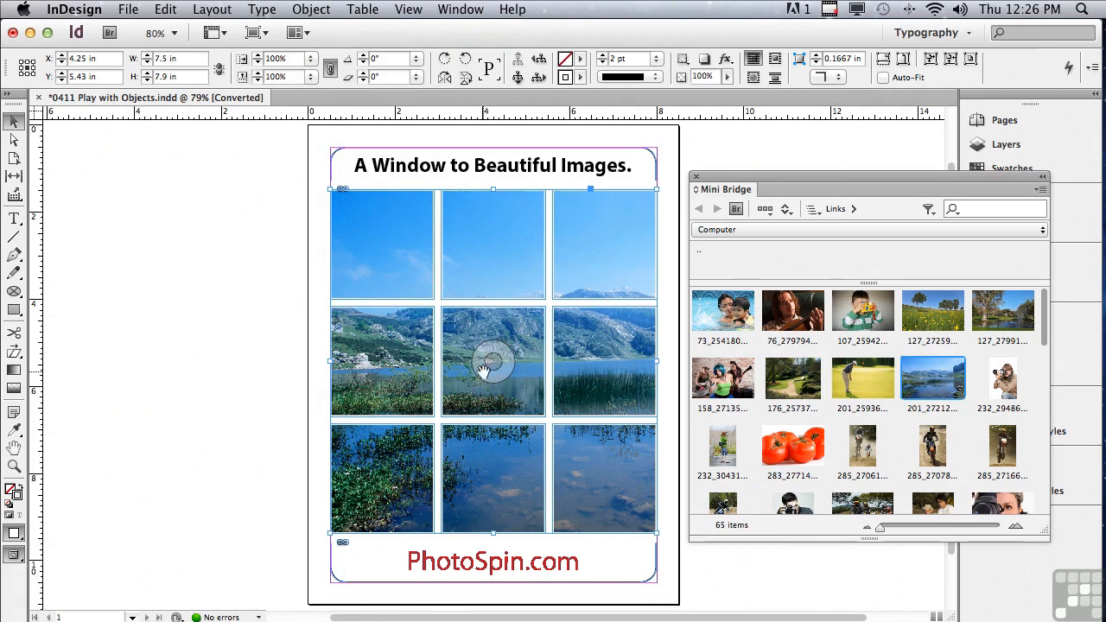
left_click_drag(493, 361, 304, 364)
key("ctrl+z")
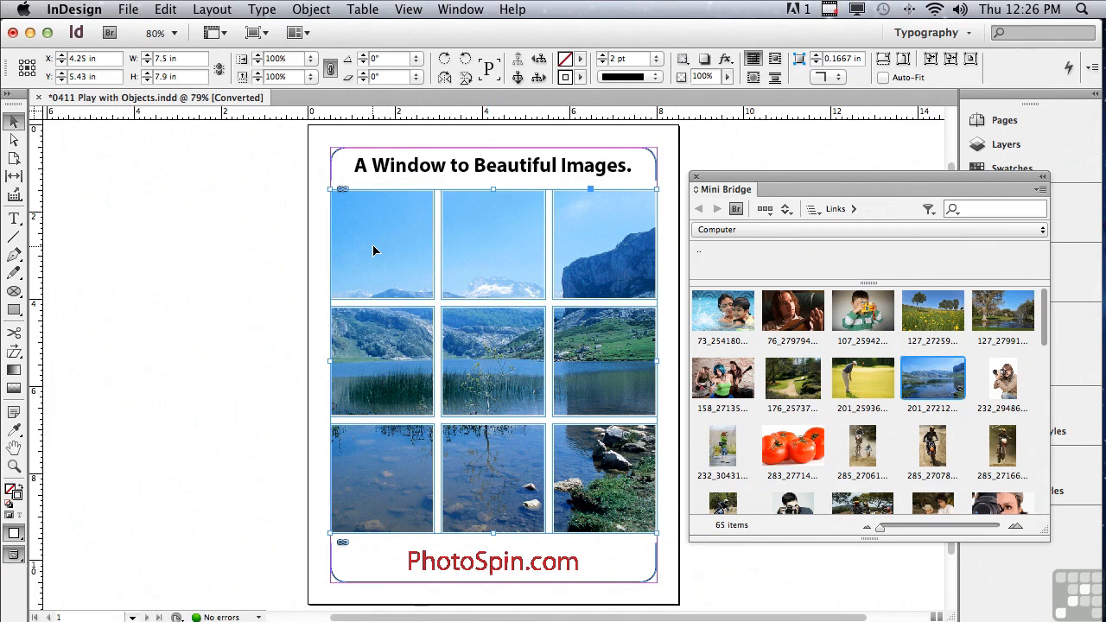
- Apply an Inner Shadow effect with a size of 0.5 in to the image grid
left_click(727, 62)
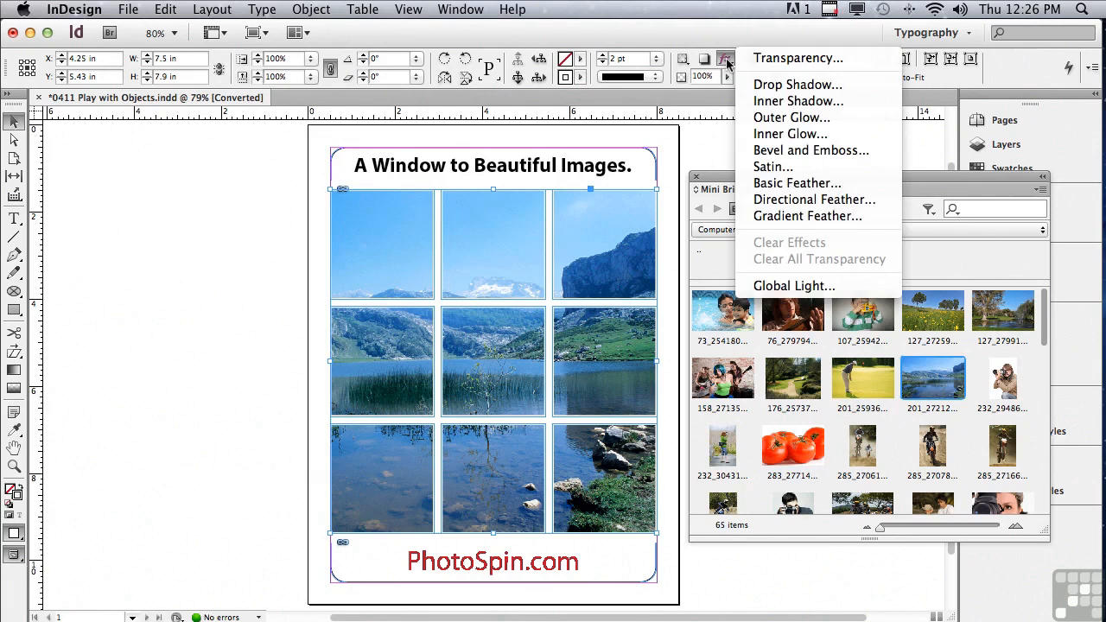
left_click(772, 102)
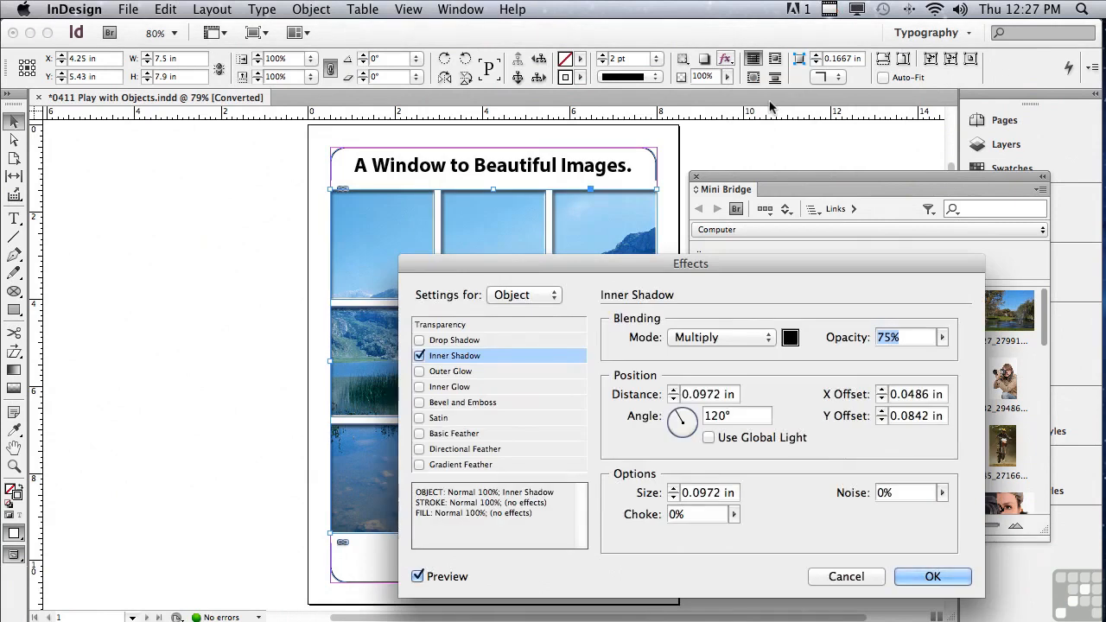
left_click(674, 489)
left_click(673, 489)
left_click(673, 490)
left_click(674, 490)
left_click(673, 490)
left_click(673, 489)
left_click(673, 489)
left_click_drag(576, 261, 533, 171)
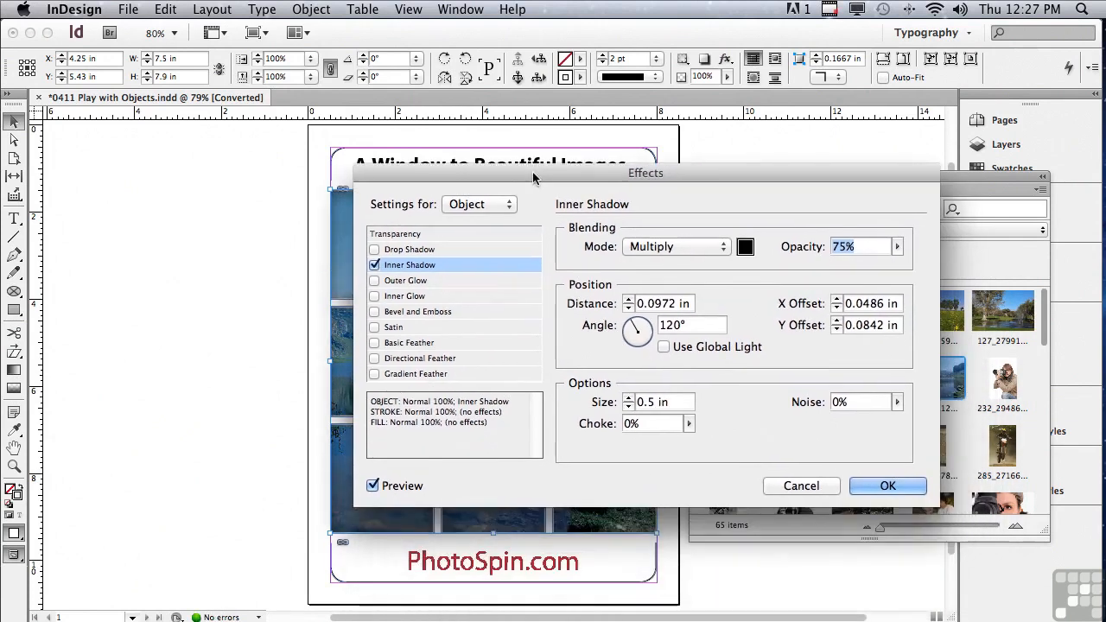
left_click(867, 486)
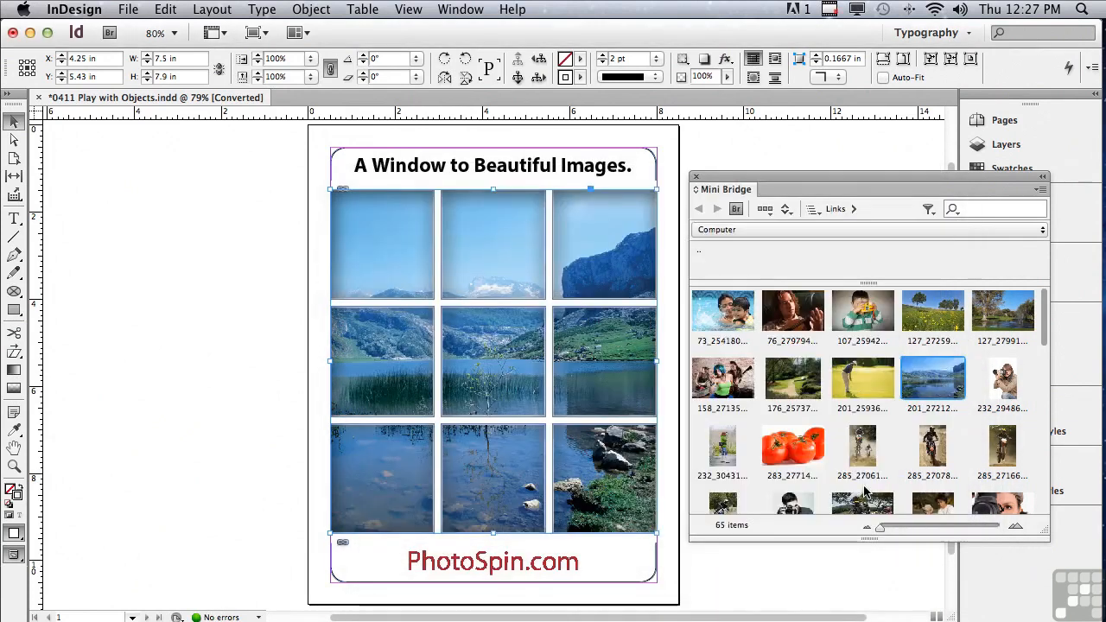
- Close Mini Bridge, deselect the grid and show the page in Preview screen mode
left_click(696, 177)
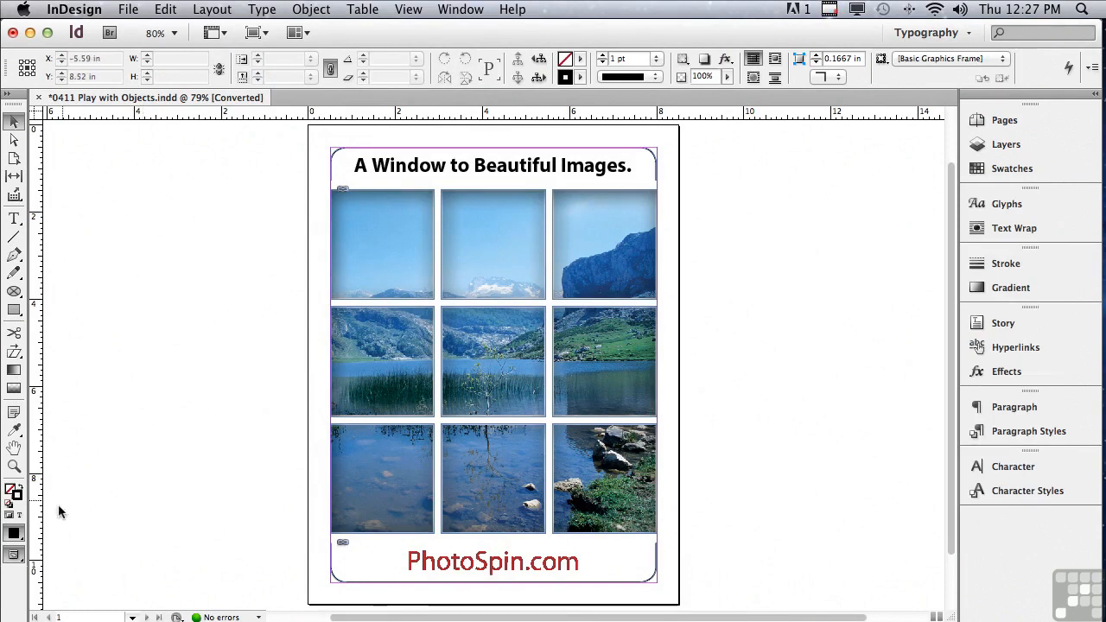
left_click(13, 558)
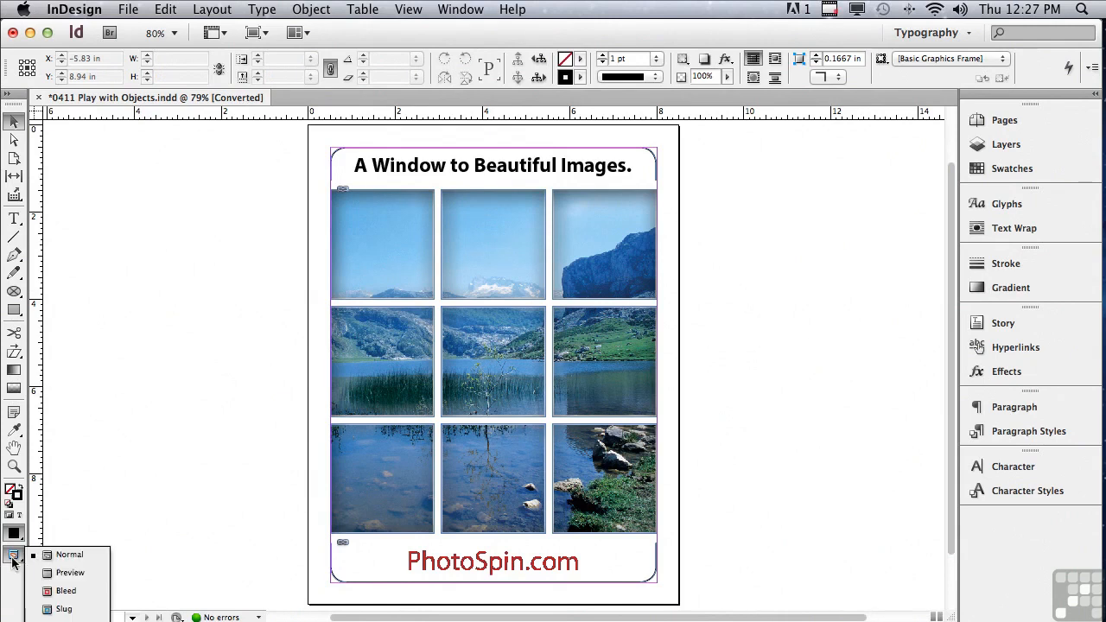
left_click(70, 573)
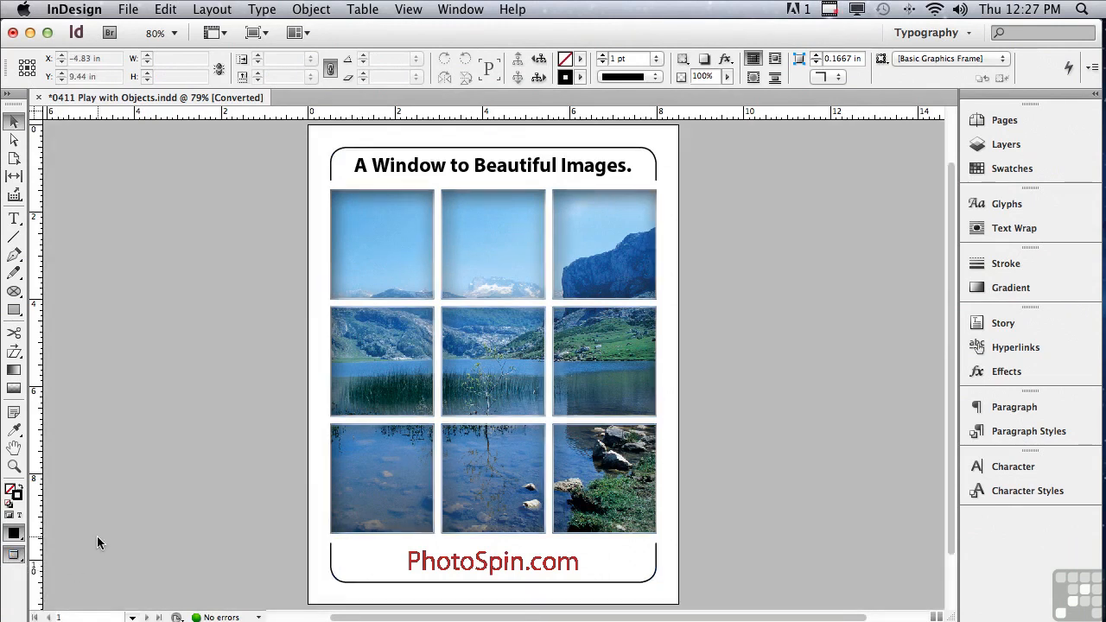